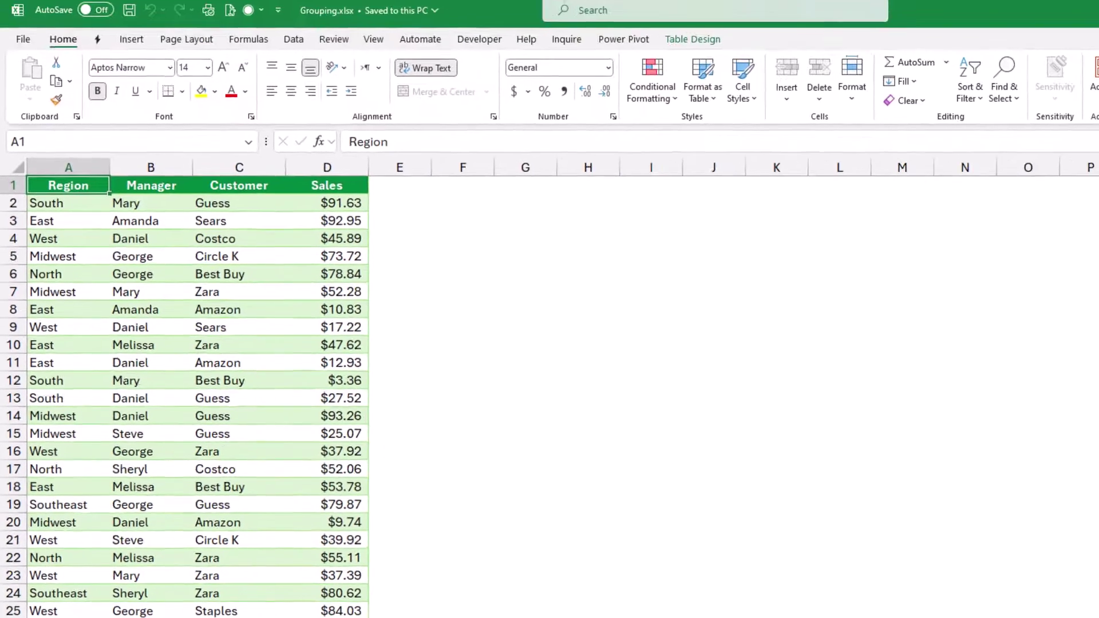
- Insert a PivotTable based on the Group3 table, placed on the existing Report worksheet at cell F1
{"action": "left_click", "coordinate": [148, 242]}
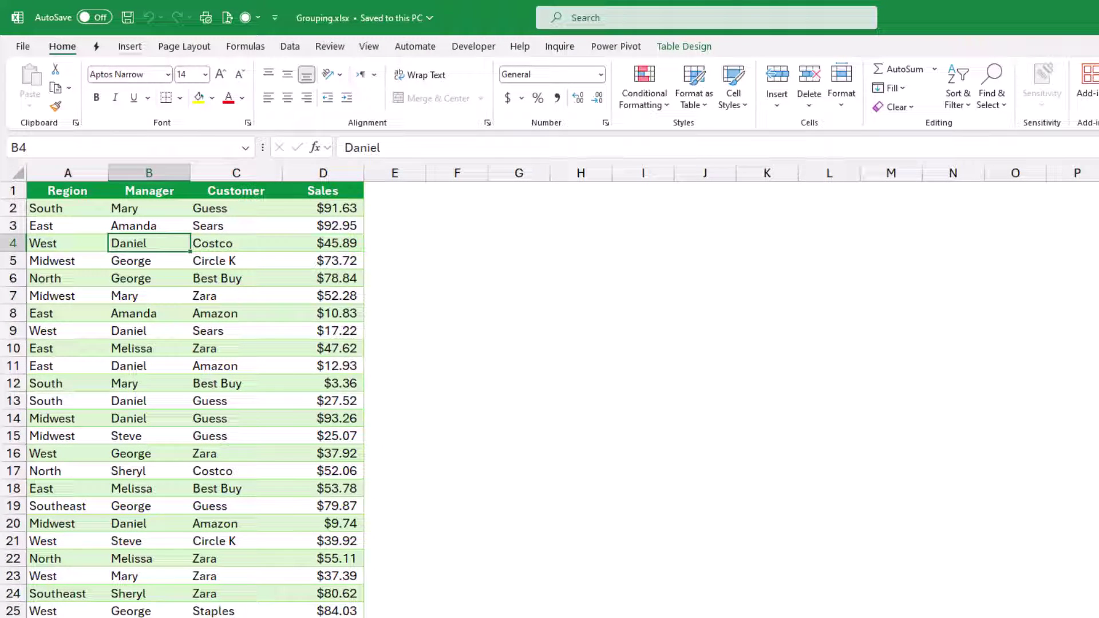
{"action": "left_click", "coordinate": [130, 46]}
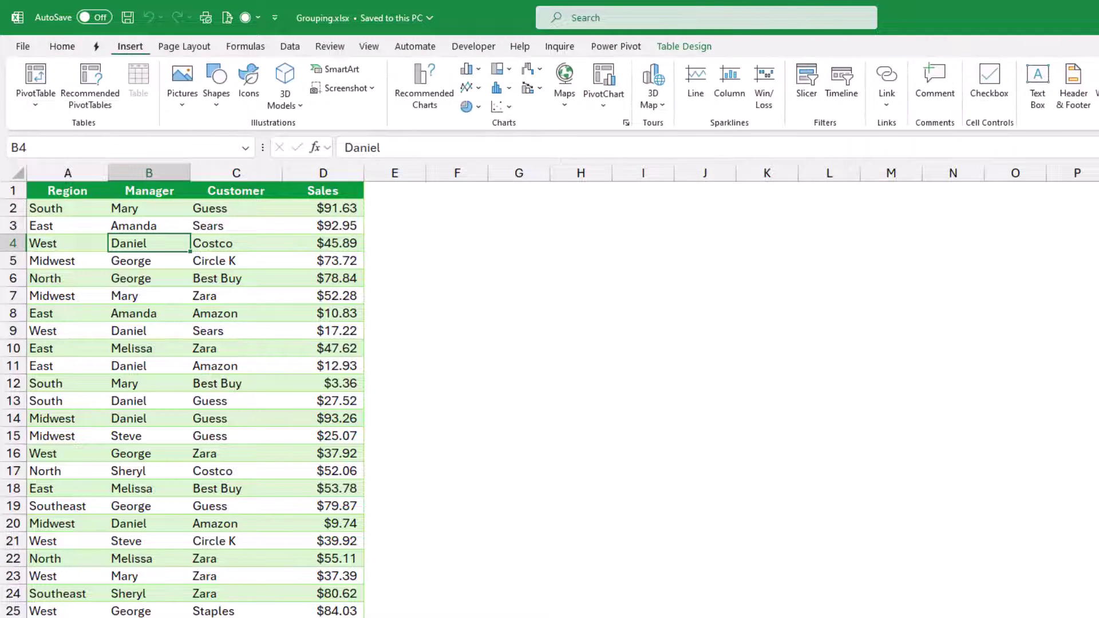
{"action": "left_click", "coordinate": [35, 80]}
{"action": "key", "text": "v"}
{"action": "key", "text": "t"}
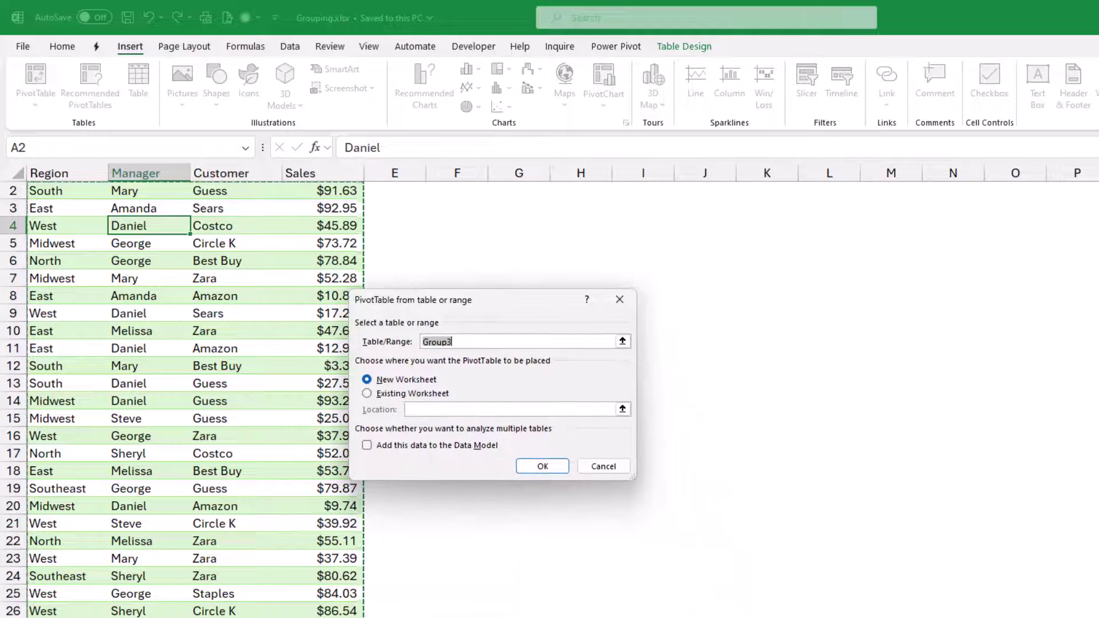
{"action": "key", "text": "alt+e"}
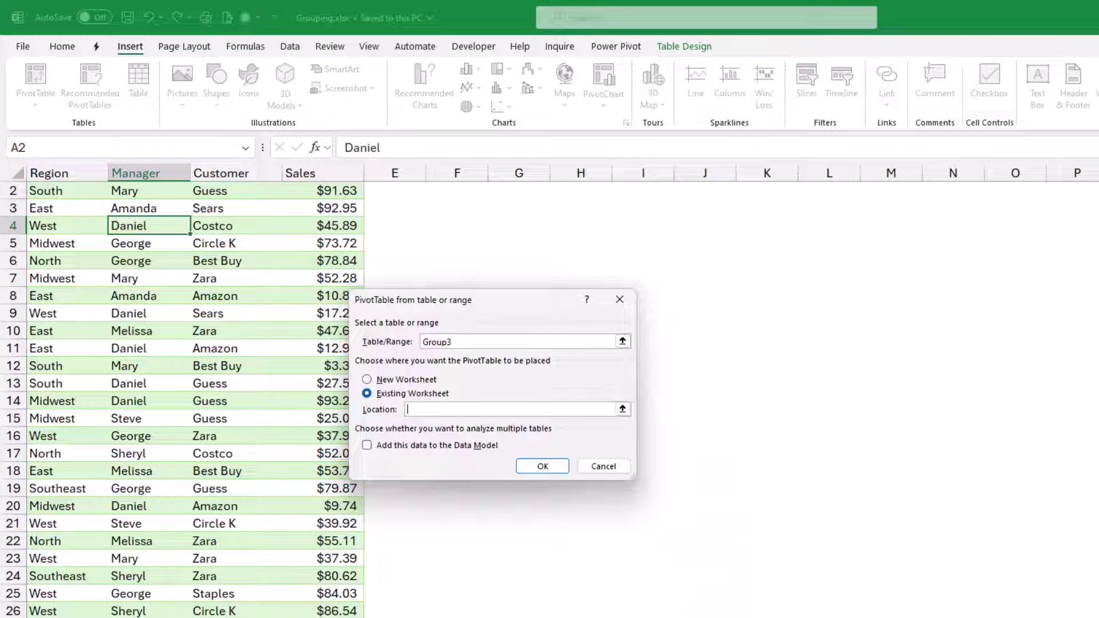
{"action": "scroll", "coordinate": [183, 395], "scroll_direction": "up", "scroll_amount": 1}
{"action": "left_click", "coordinate": [457, 190]}
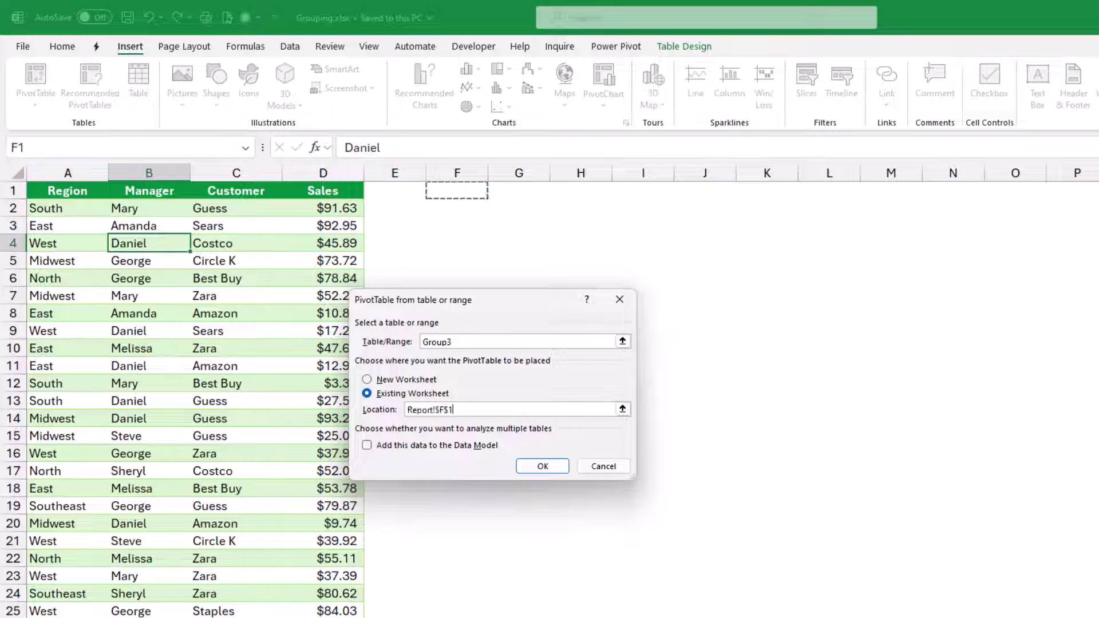
{"action": "key", "text": "Return"}
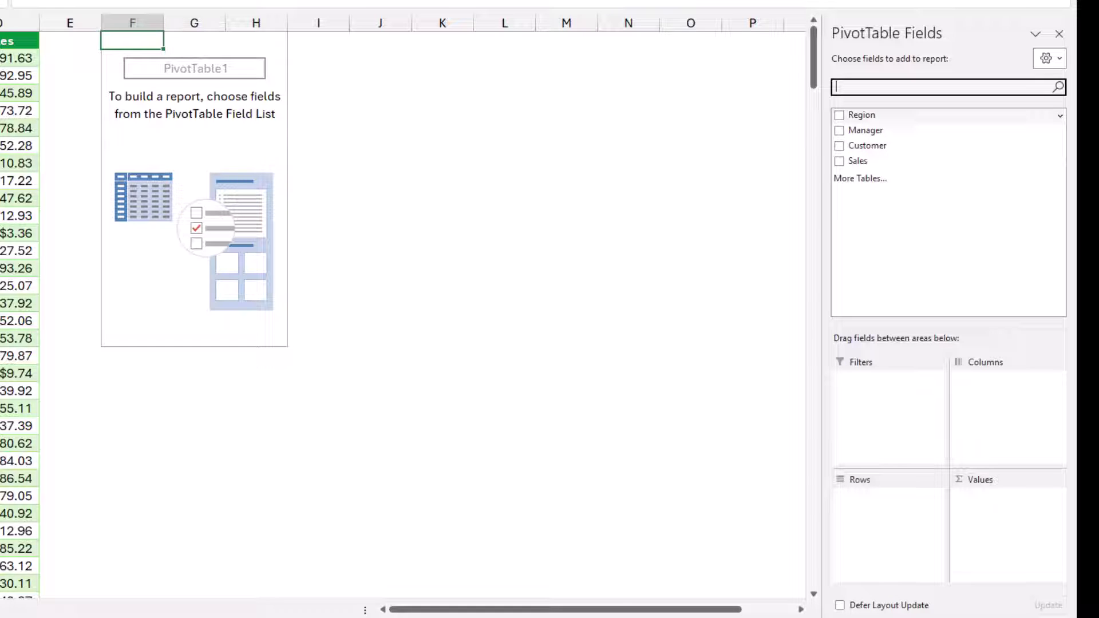
- Add Region and Manager as row fields and Sales as the value field of the PivotTable
{"action": "key", "text": "Tab"}
{"action": "key", "text": "space"}
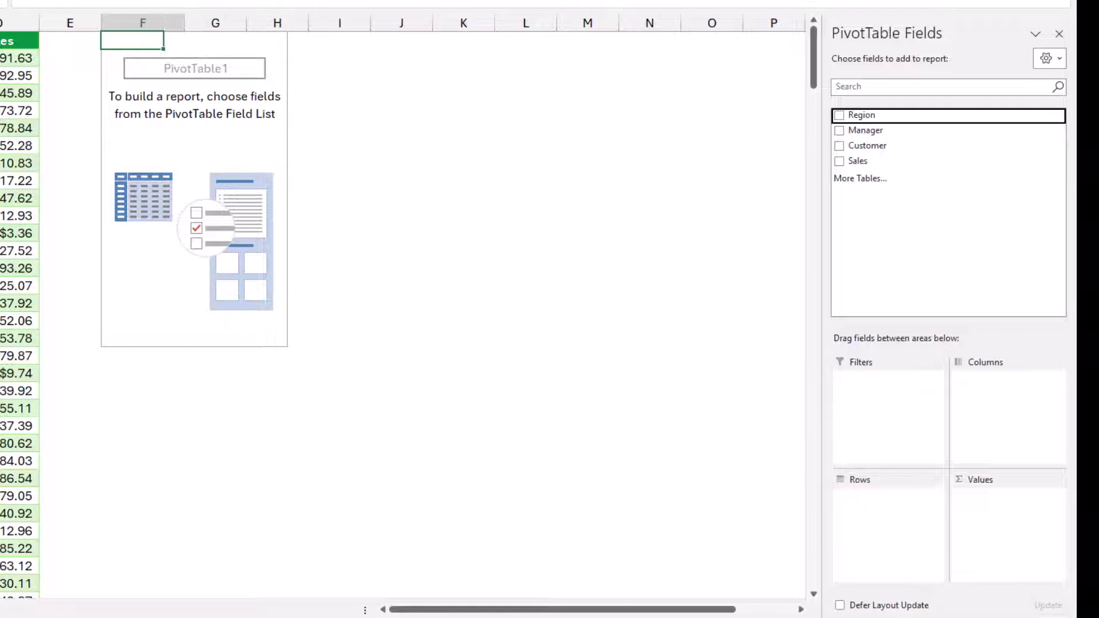
{"action": "key", "text": "Down"}
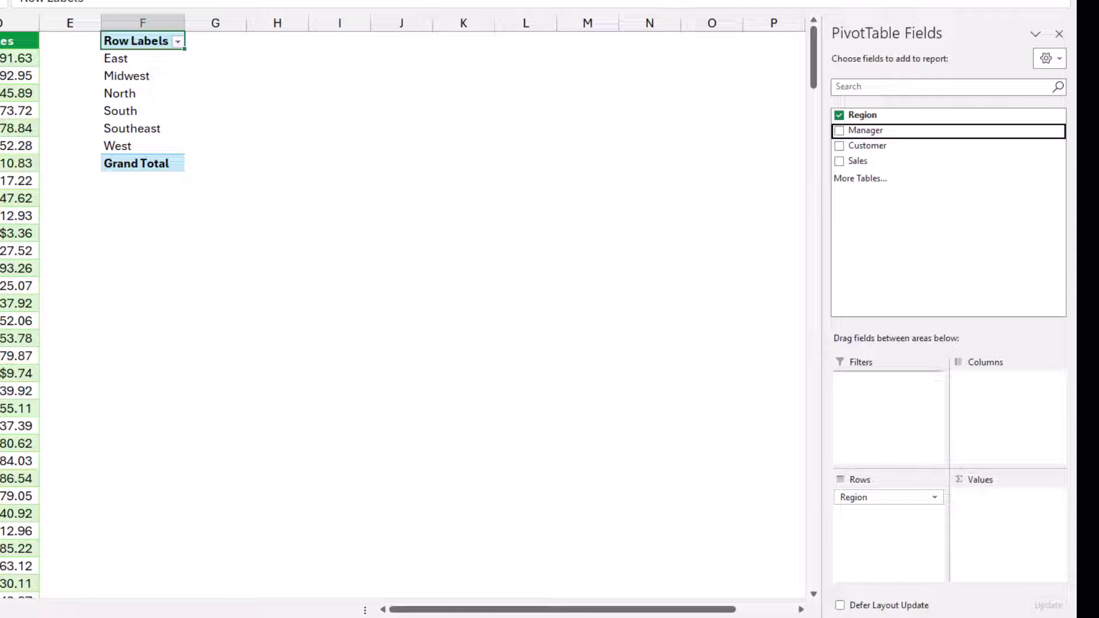
{"action": "key", "text": "space"}
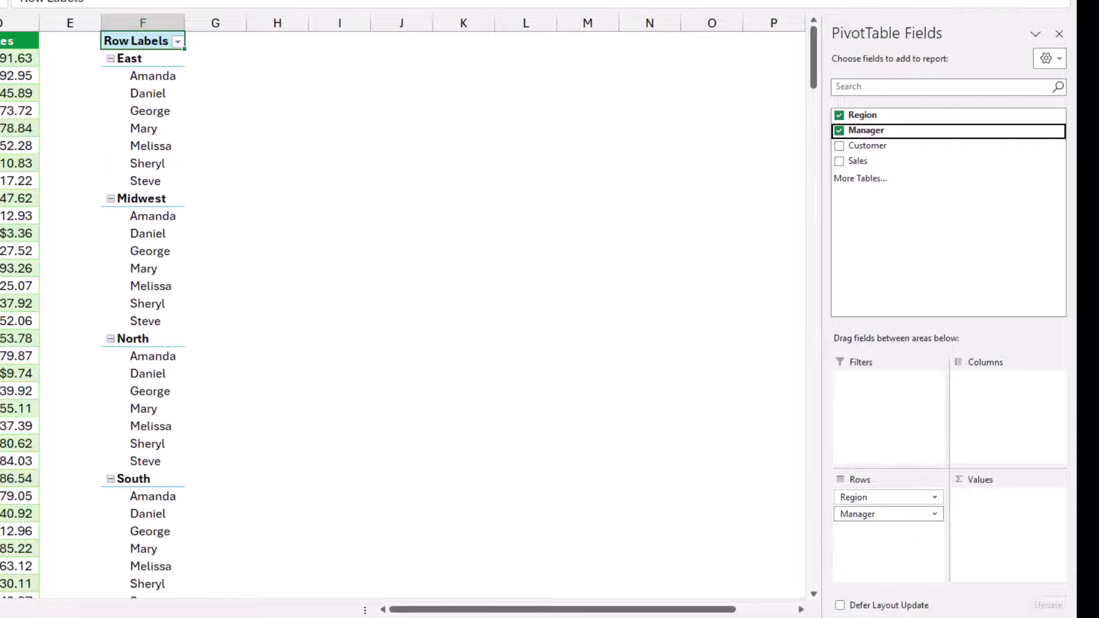
{"action": "key", "text": "Down"}
{"action": "key", "text": "Down"}
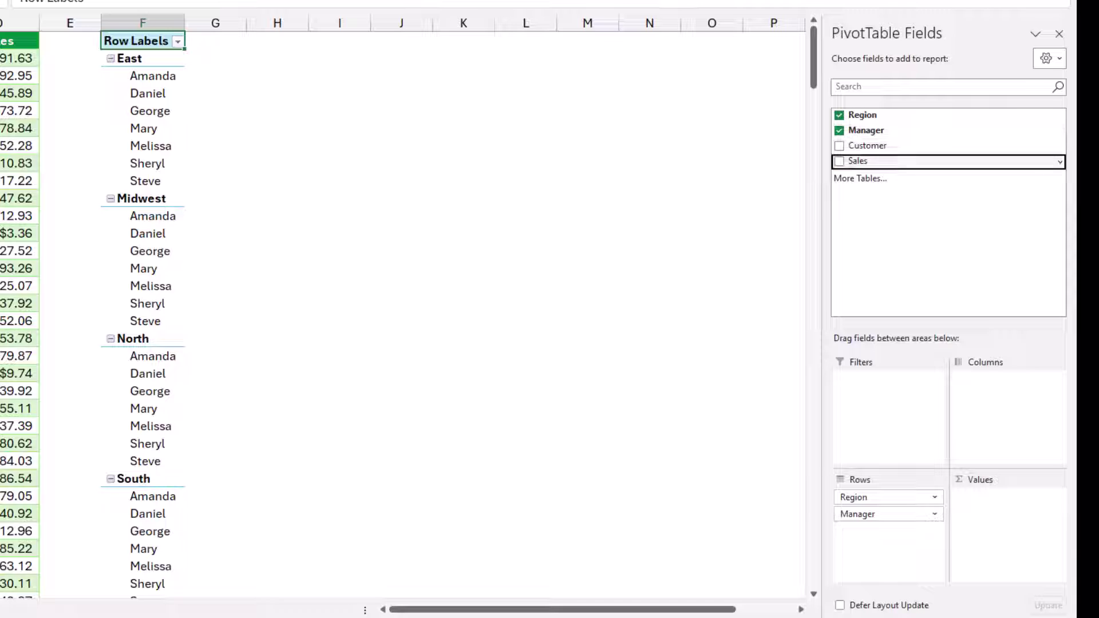
{"action": "key", "text": "space"}
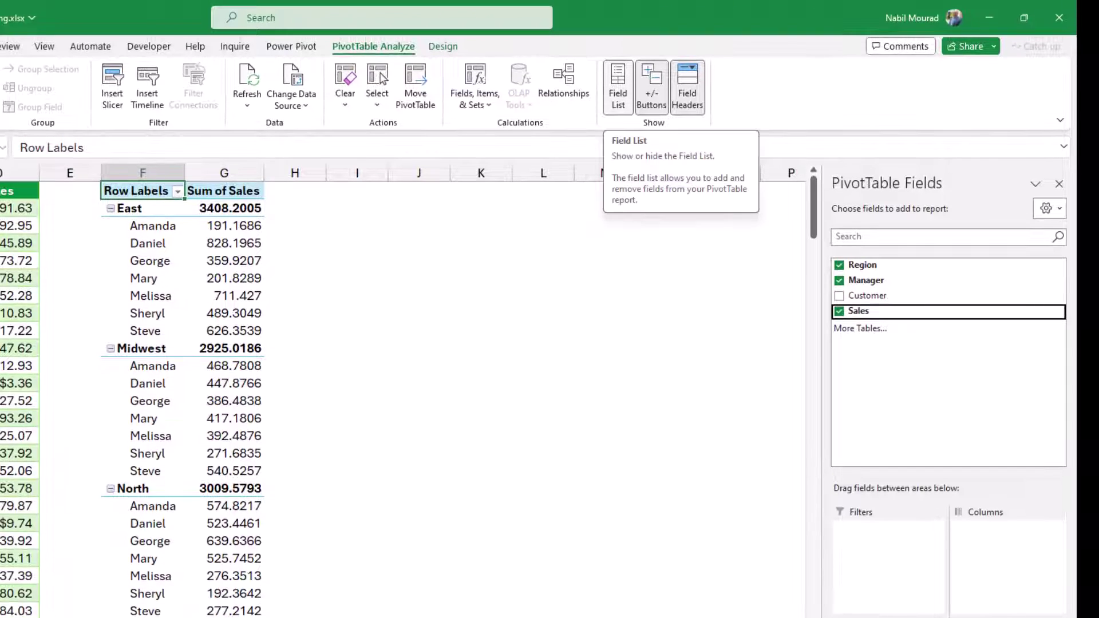
- Hide the PivotTable's field list and its expand/collapse buttons
{"action": "left_click", "coordinate": [618, 86]}
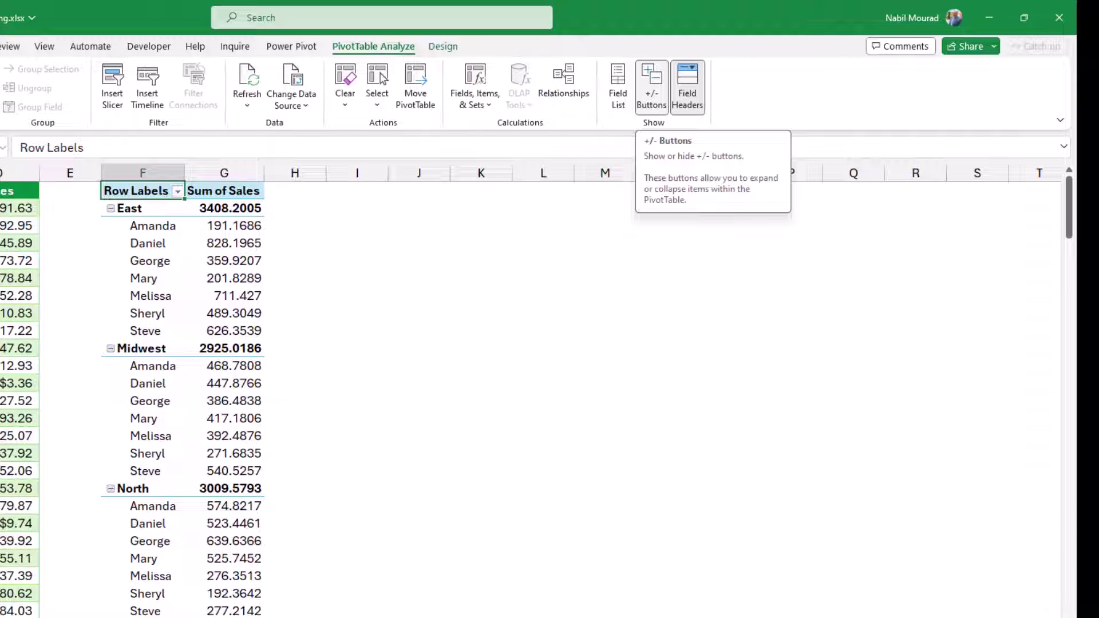
{"action": "left_click", "coordinate": [651, 86]}
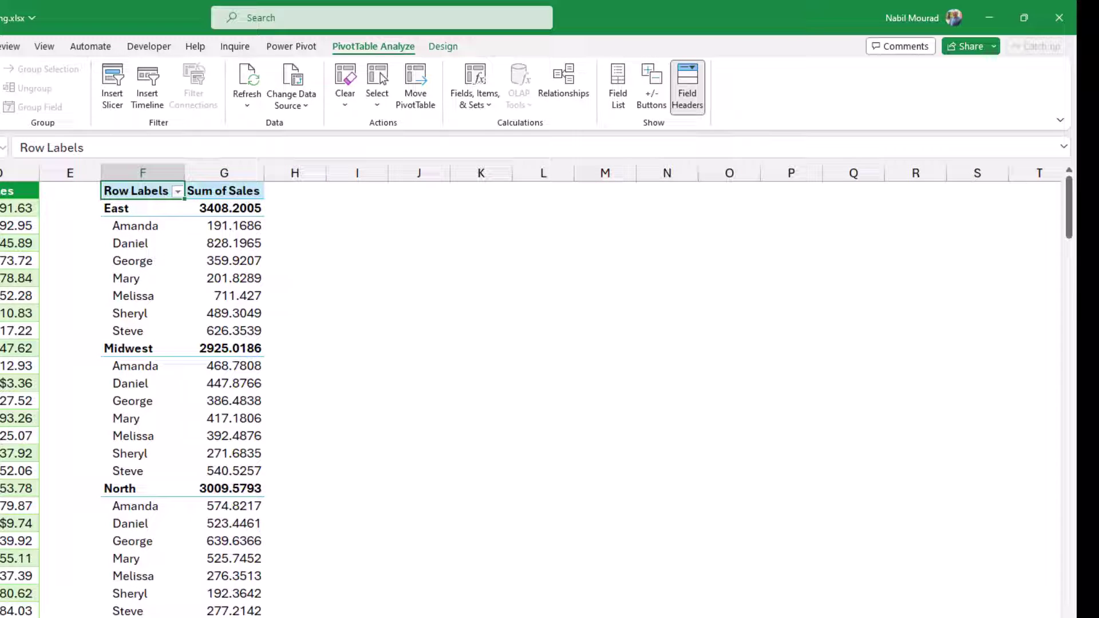
- Apply the Currency number format to the PivotTable's Sum of Sales values
{"action": "left_click", "coordinate": [232, 226]}
{"action": "right_click", "coordinate": [232, 227]}
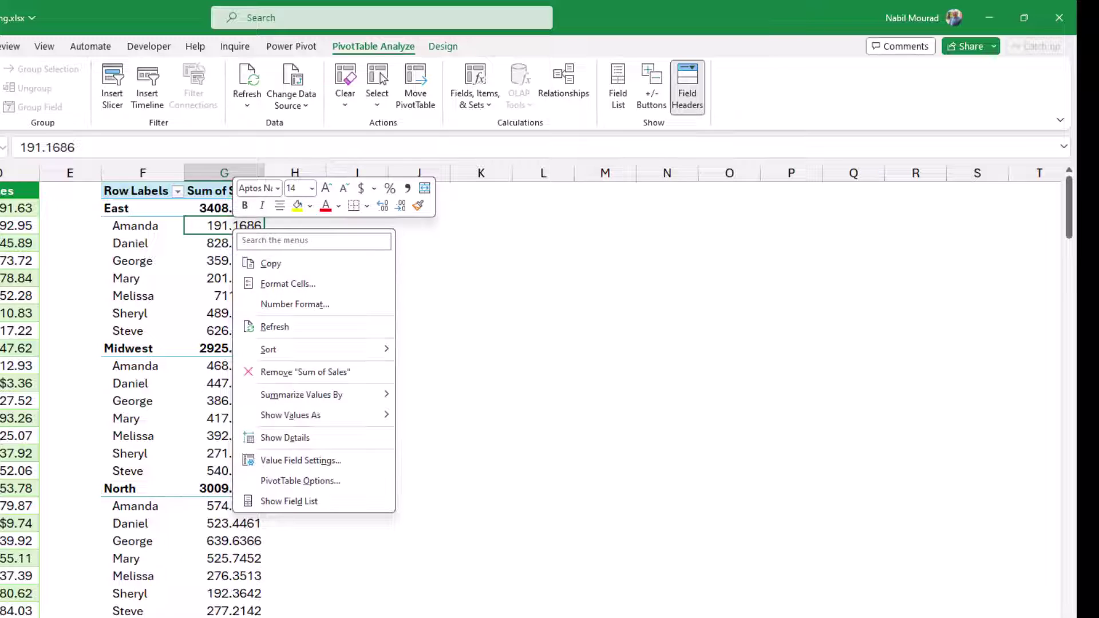
{"action": "left_click", "coordinate": [295, 304]}
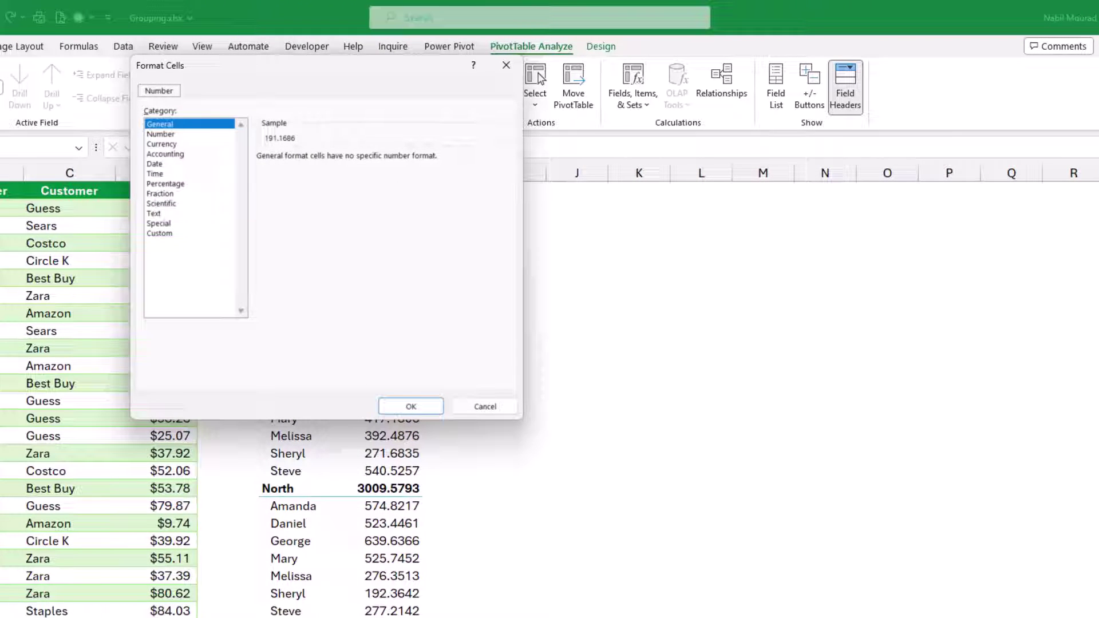
{"action": "left_click", "coordinate": [161, 144]}
{"action": "key", "text": "Return"}
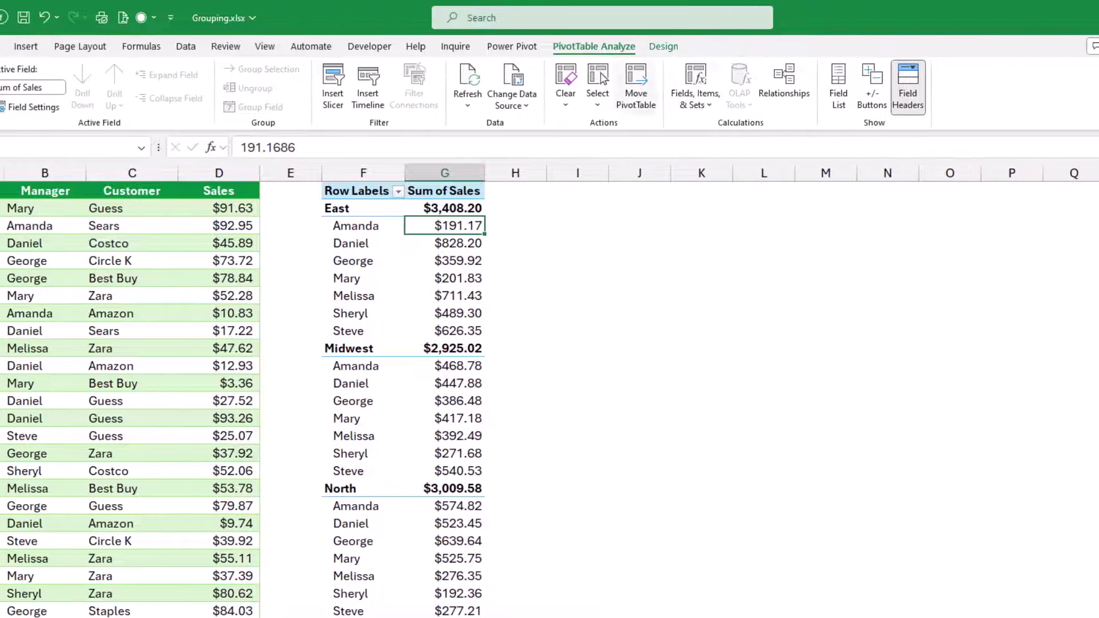
- Remove the PivotTable's subtotals and turn grand totals off for rows and columns
{"action": "left_click", "coordinate": [601, 46]}
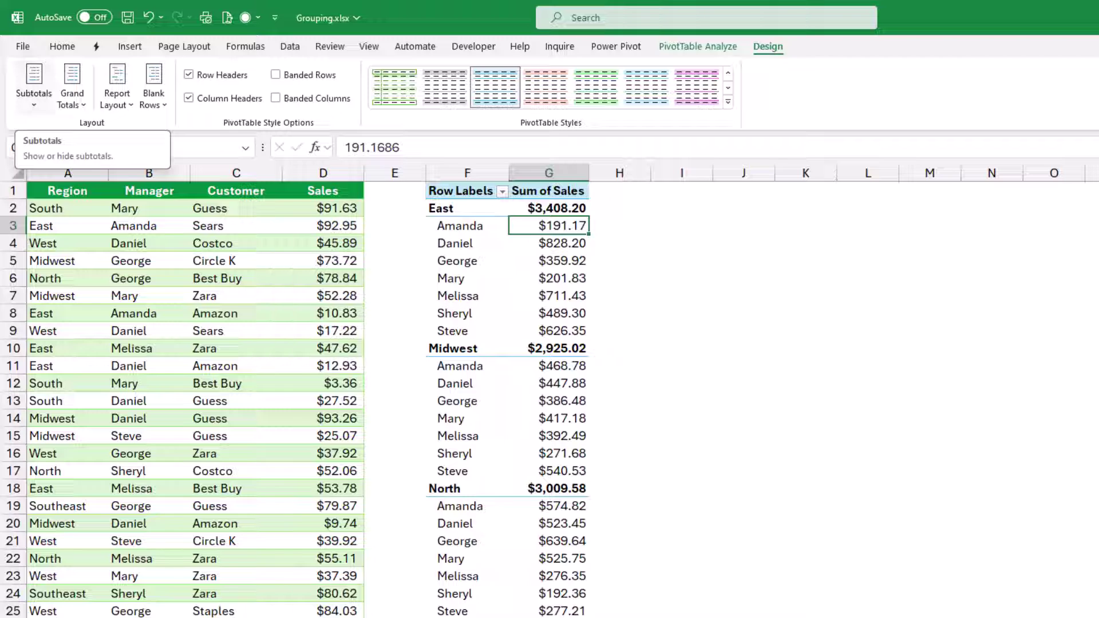
{"action": "left_click", "coordinate": [34, 86]}
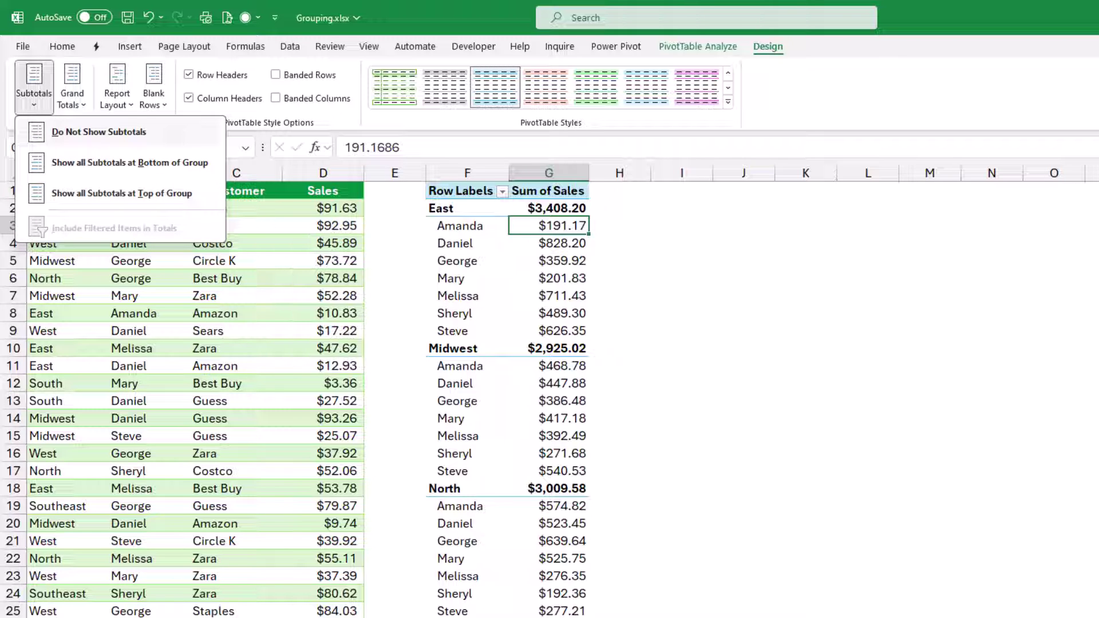
{"action": "left_click", "coordinate": [103, 131]}
{"action": "left_click", "coordinate": [72, 86]}
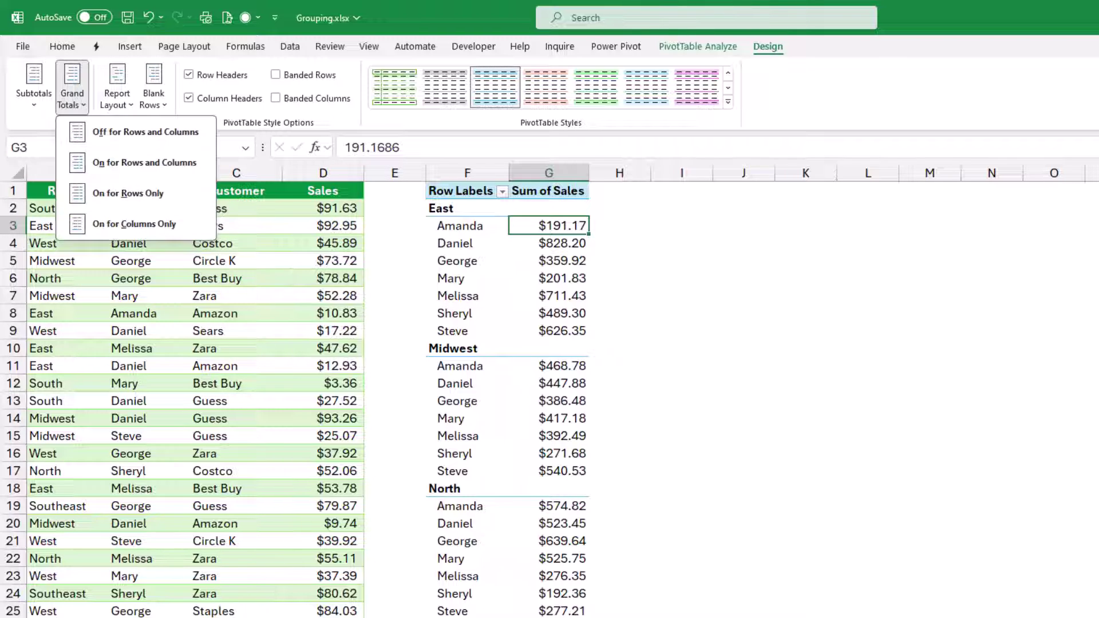
{"action": "left_click", "coordinate": [103, 131]}
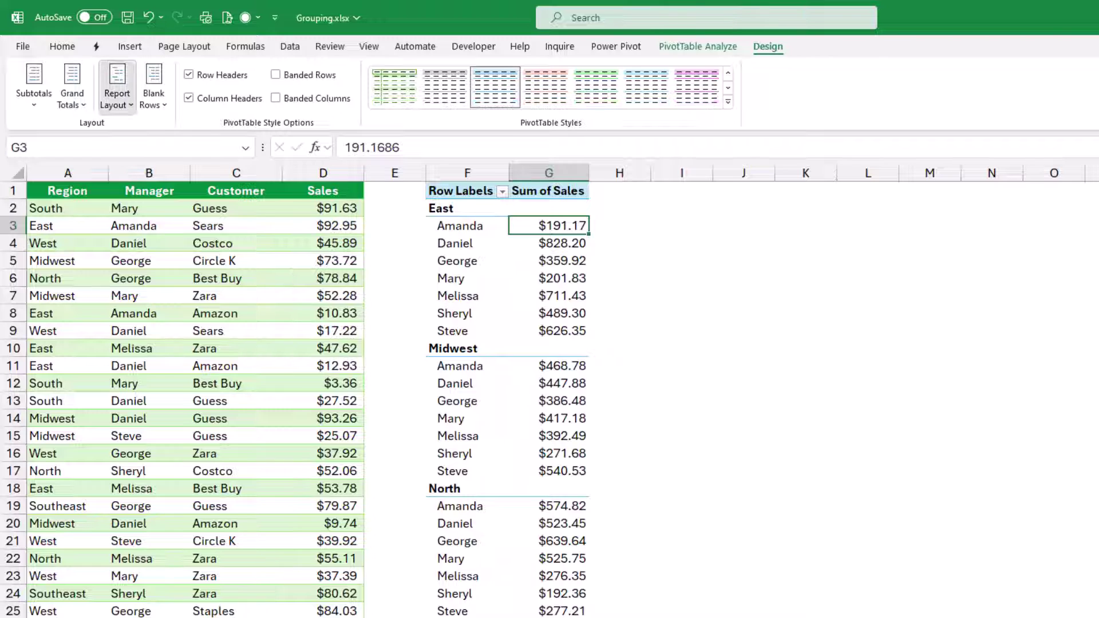
- Show the PivotTable in tabular form with all item labels repeated
{"action": "left_click", "coordinate": [117, 86]}
{"action": "left_click", "coordinate": [179, 193]}
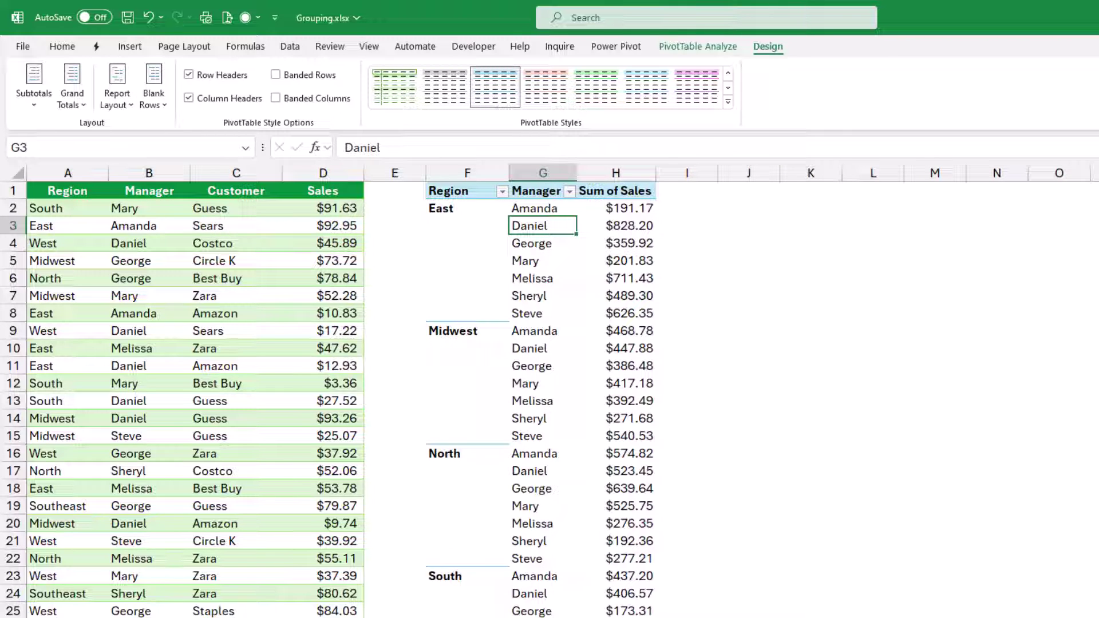
{"action": "left_click", "coordinate": [117, 95]}
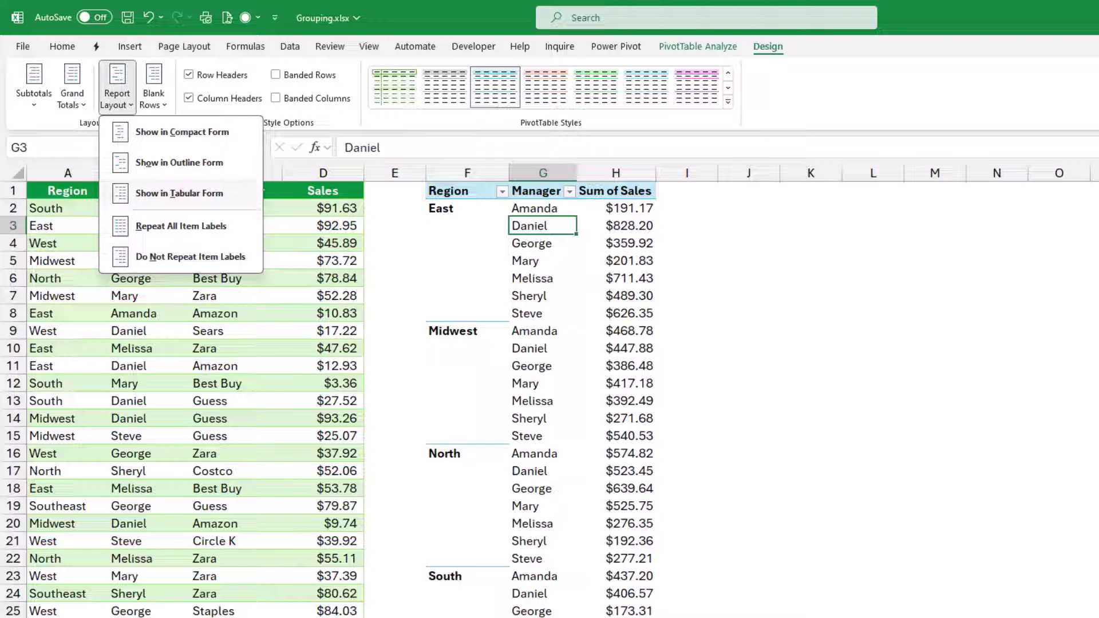
{"action": "left_click", "coordinate": [181, 226]}
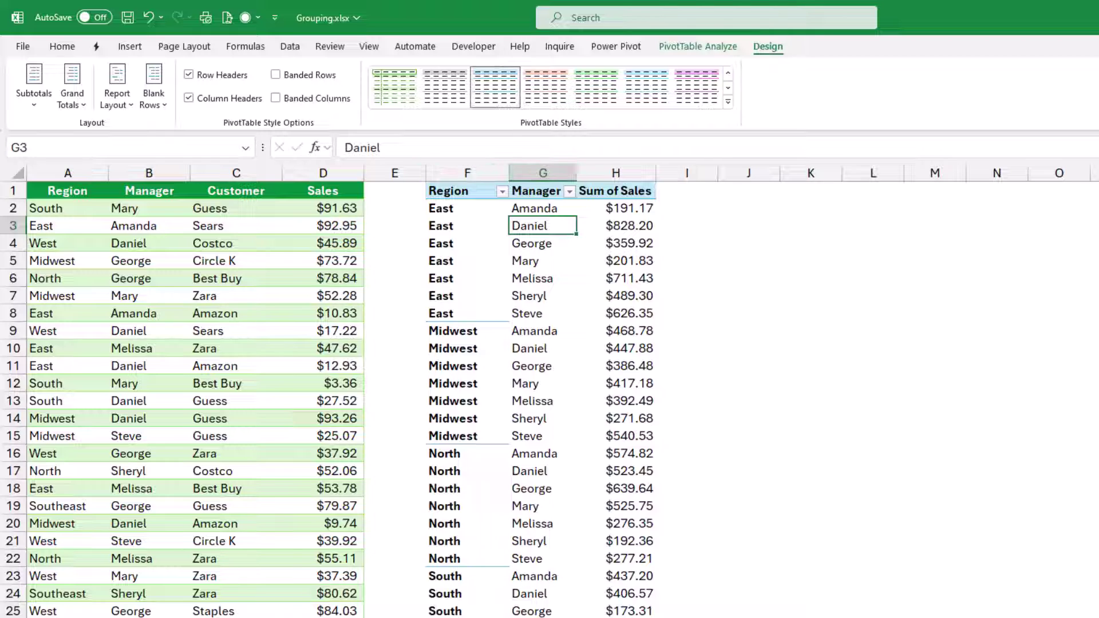
- Add the heading Clients in cell I1 and copy the formatting of the Sum of Sales header onto it
{"action": "left_click", "coordinate": [686, 191]}
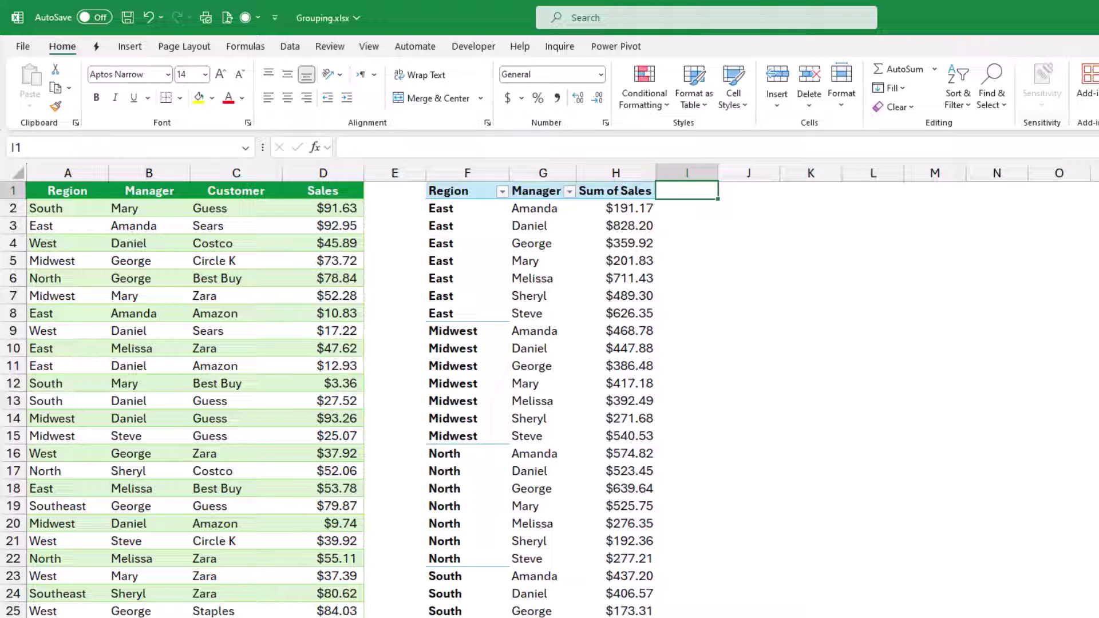
{"action": "type", "text": "Clients"}
{"action": "left_click", "coordinate": [615, 191]}
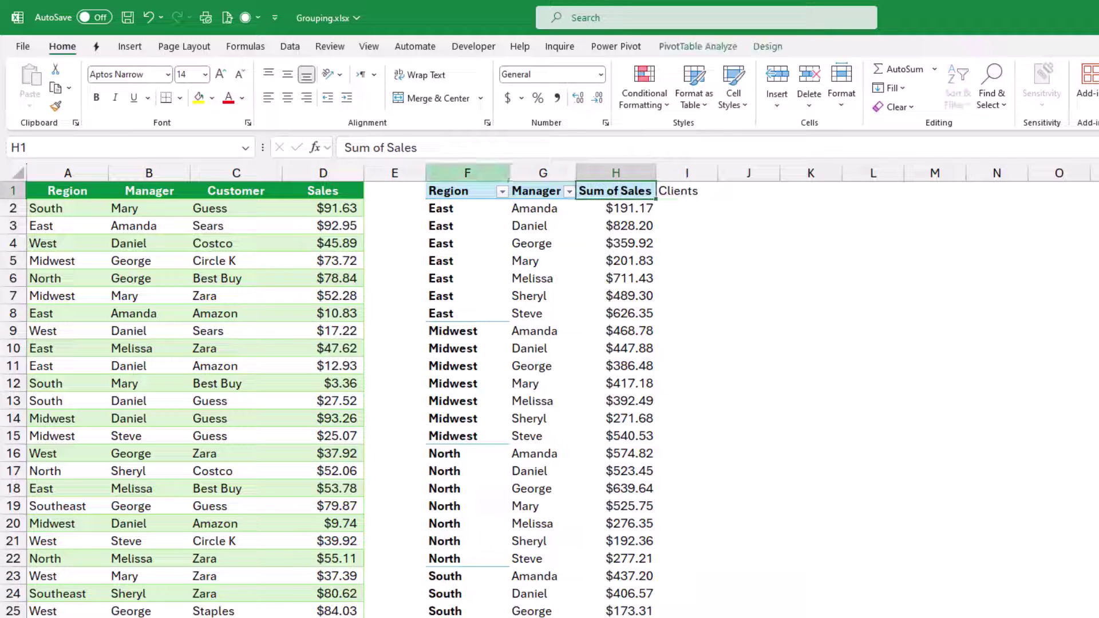
{"action": "left_click", "coordinate": [55, 106]}
{"action": "left_click", "coordinate": [686, 190]}
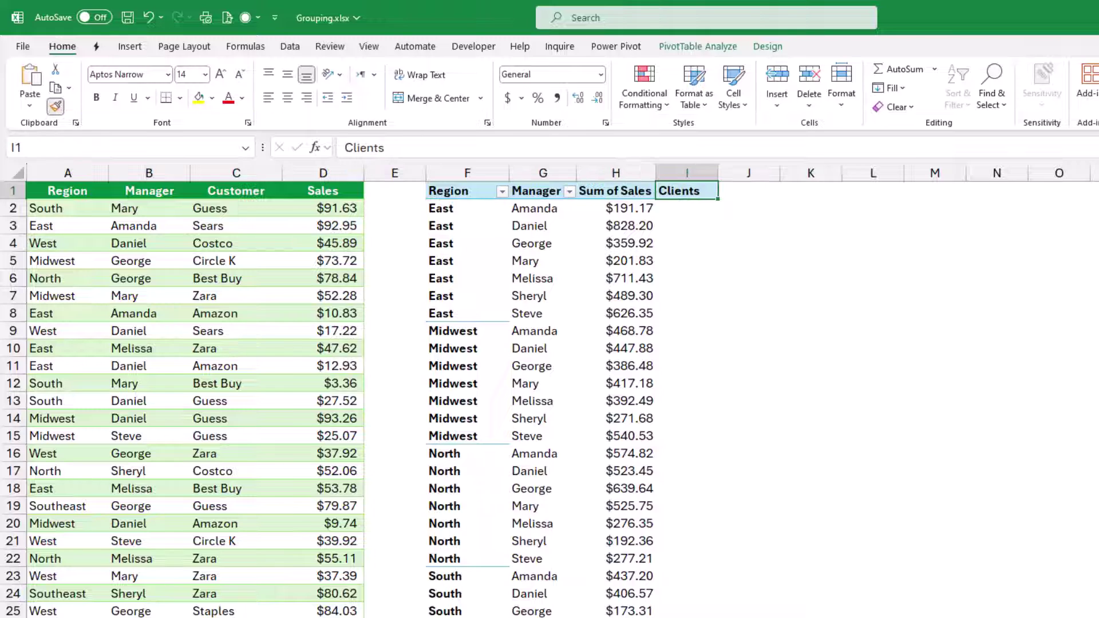
- Start a FILTER formula in I2 returning Group3[Customer] with the first condition (Group3[Region]=F2), followed by a multiplication sign
{"action": "left_click", "coordinate": [686, 208]}
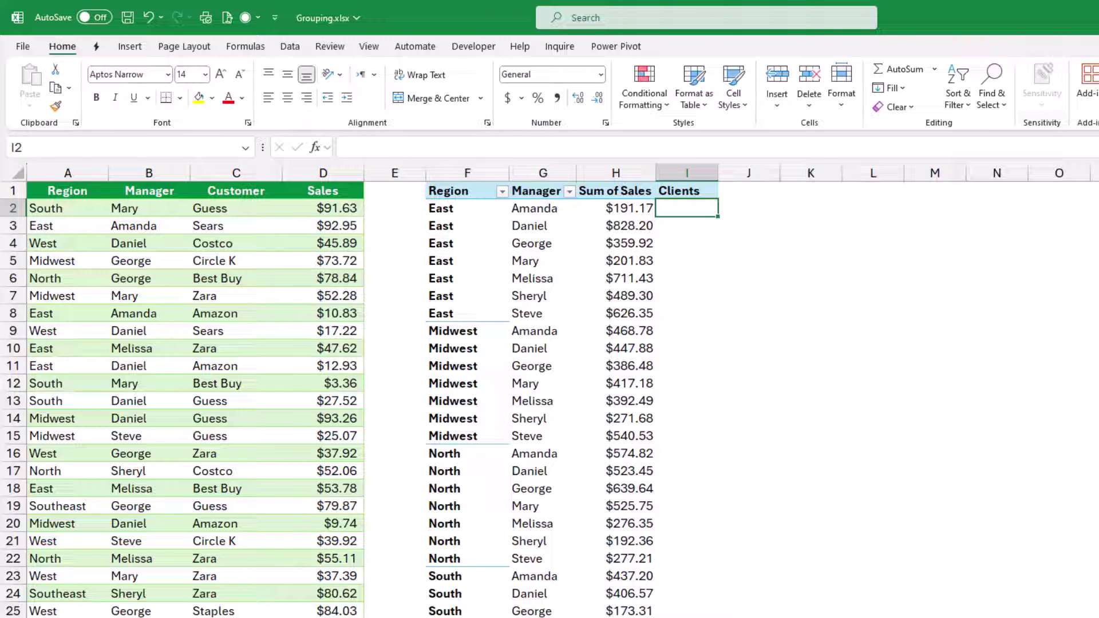
{"action": "type", "text": "=filter"}
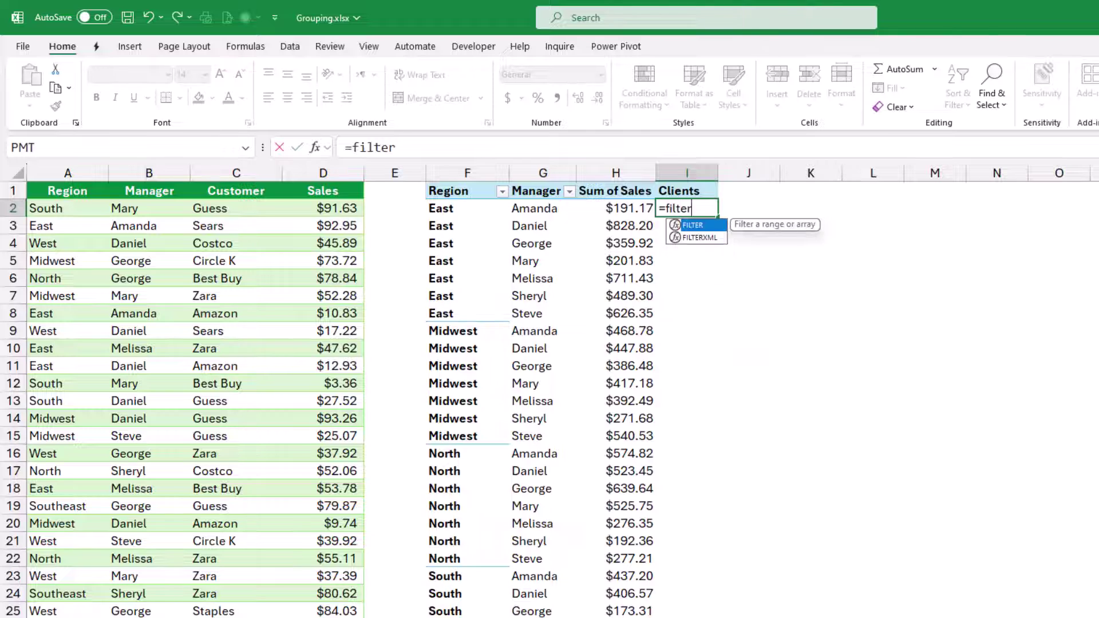
{"action": "key", "text": "Tab"}
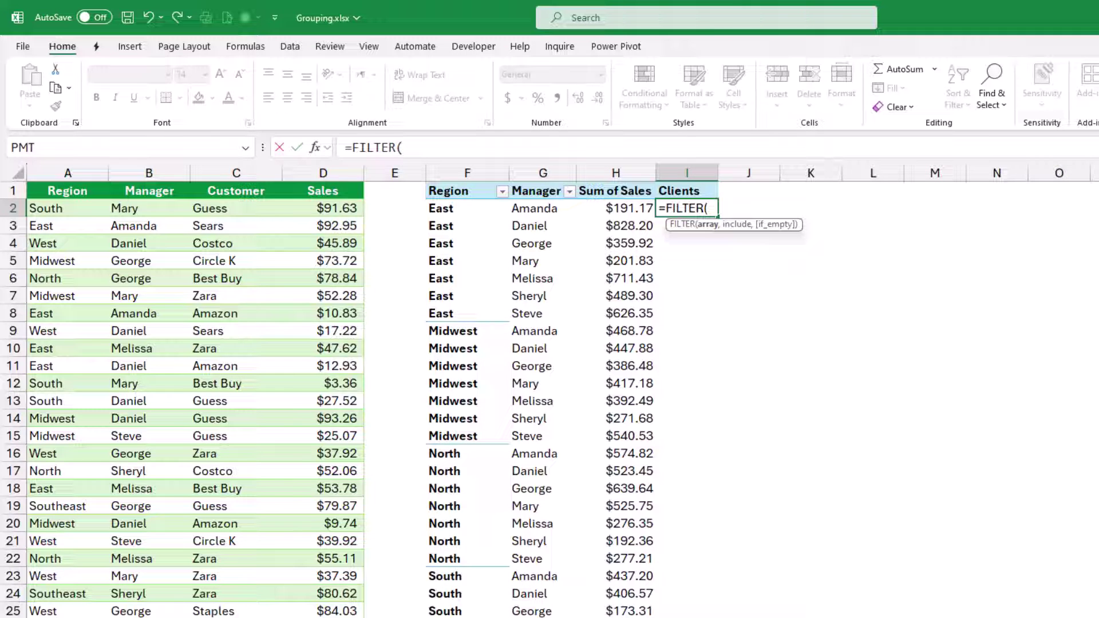
{"action": "left_click", "coordinate": [236, 185]}
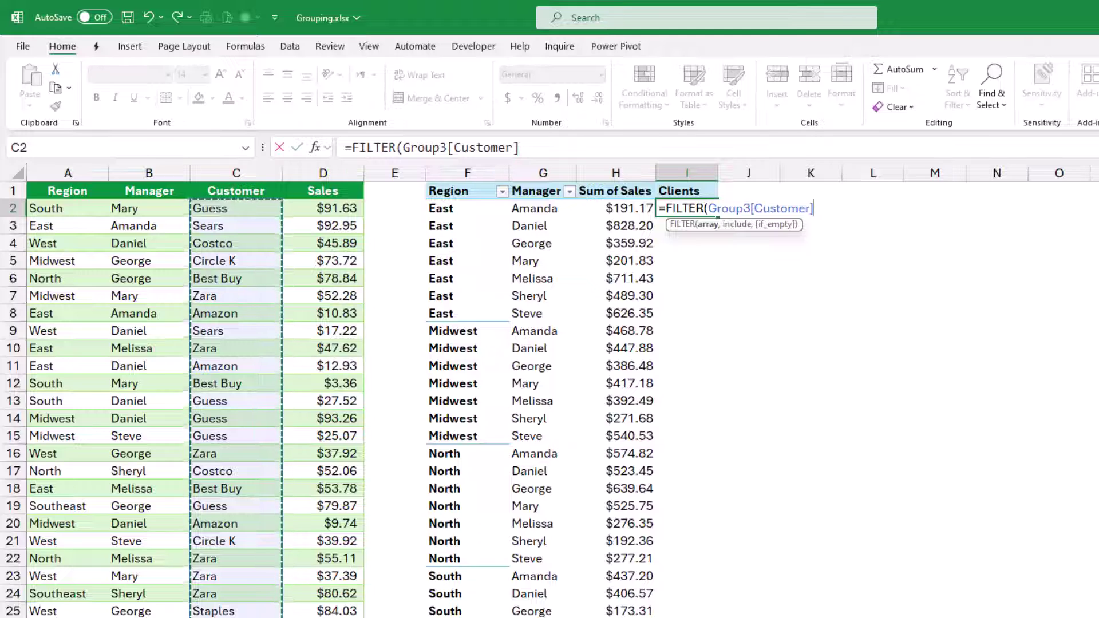
{"action": "type", "text": ","}
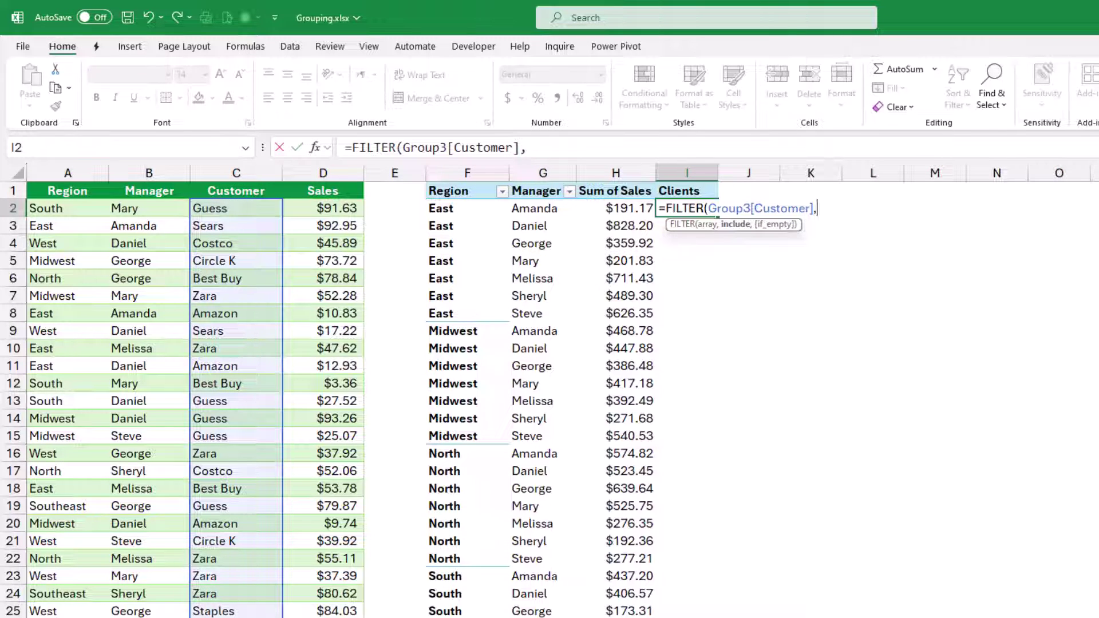
{"action": "type", "text": "("}
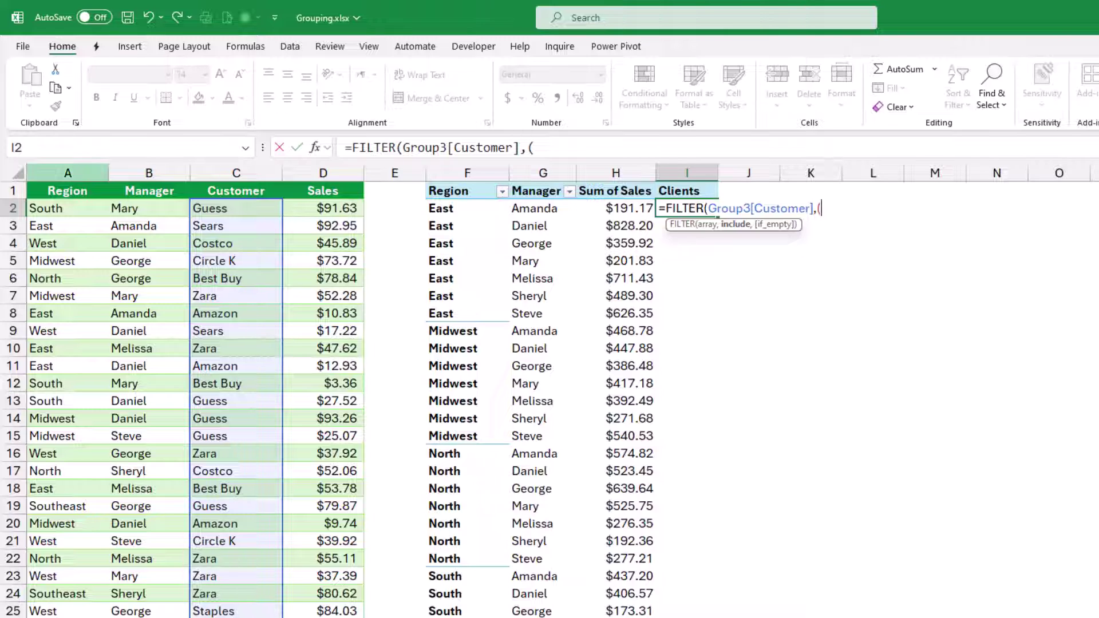
{"action": "left_click", "coordinate": [67, 184]}
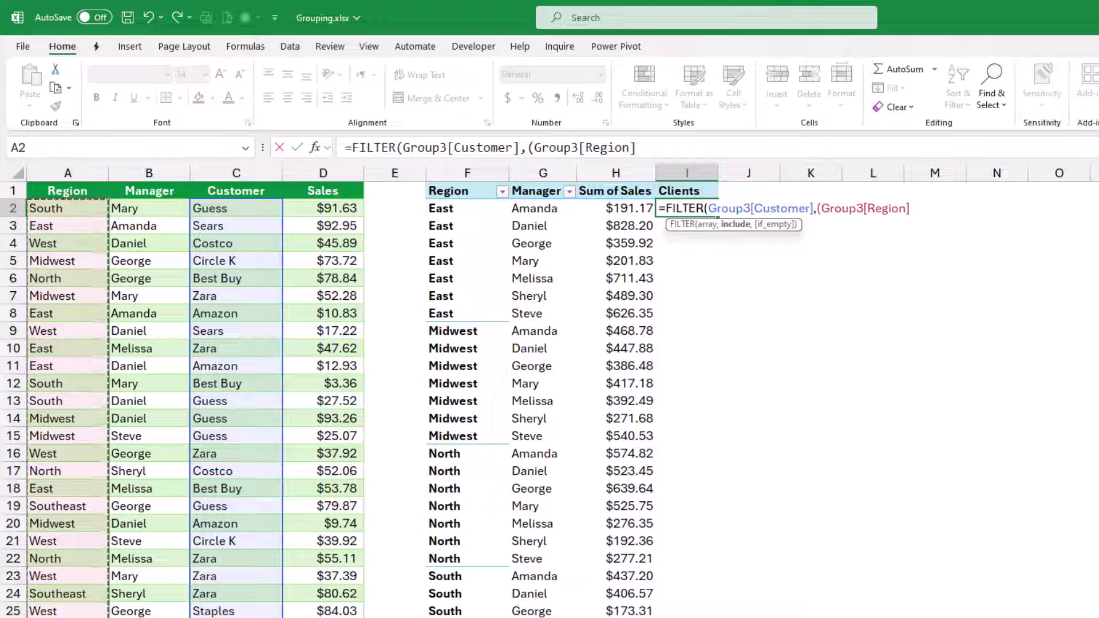
{"action": "type", "text": "="}
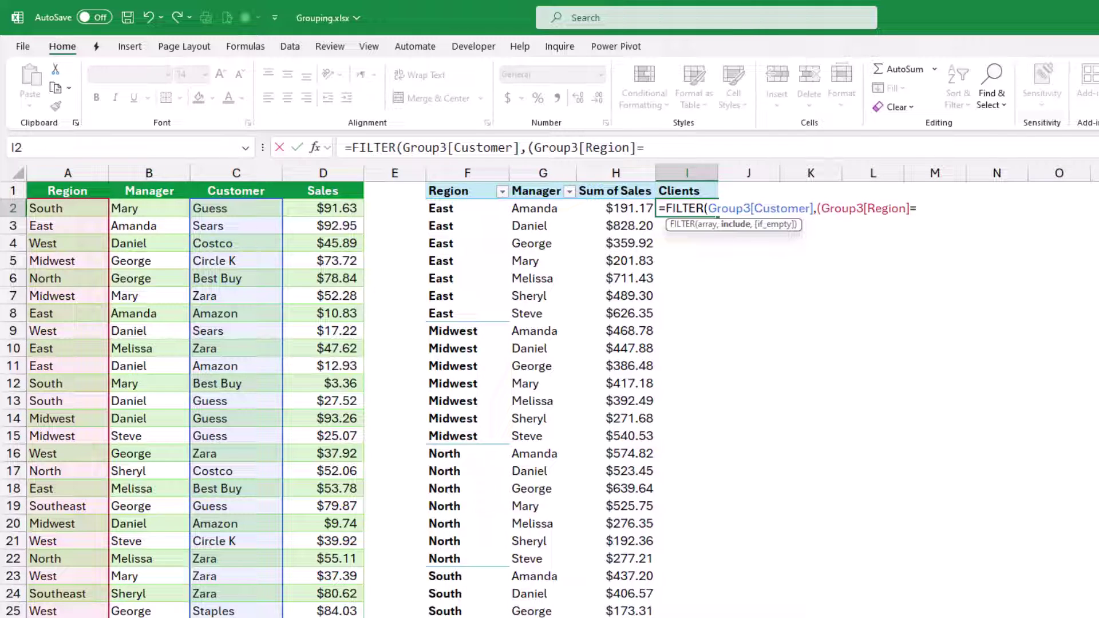
{"action": "left_click", "coordinate": [467, 208]}
{"action": "type", "text": ")*"}
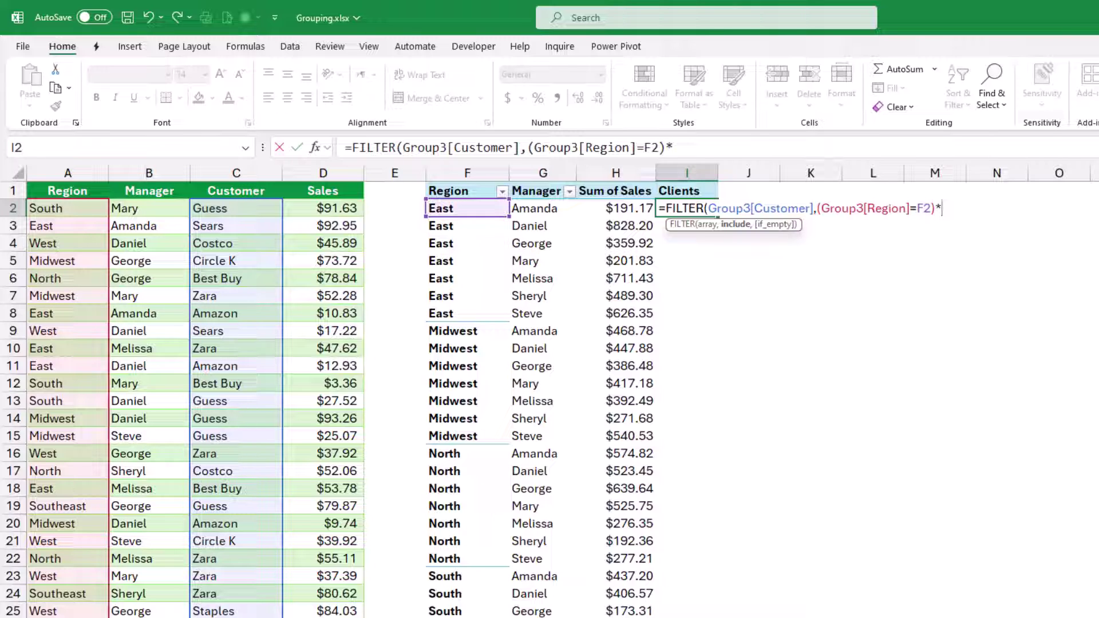
- Complete the FILTER formula in I2 with the second condition (Group3[Manager]=G2) and enter it
{"action": "type", "text": "("}
{"action": "left_click", "coordinate": [149, 185]}
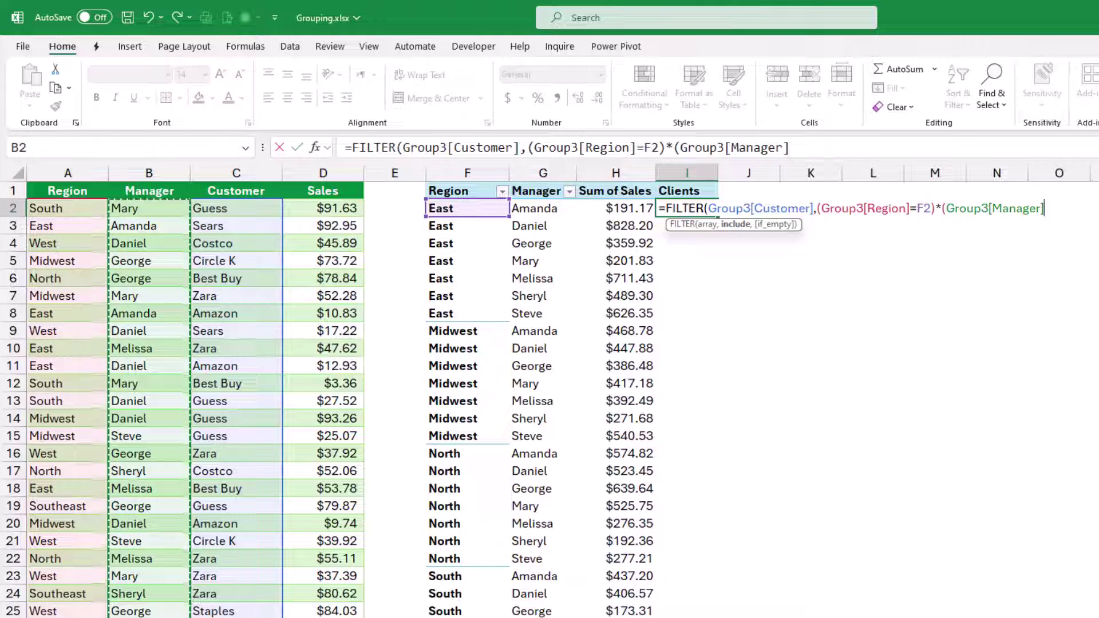
{"action": "type", "text": "="}
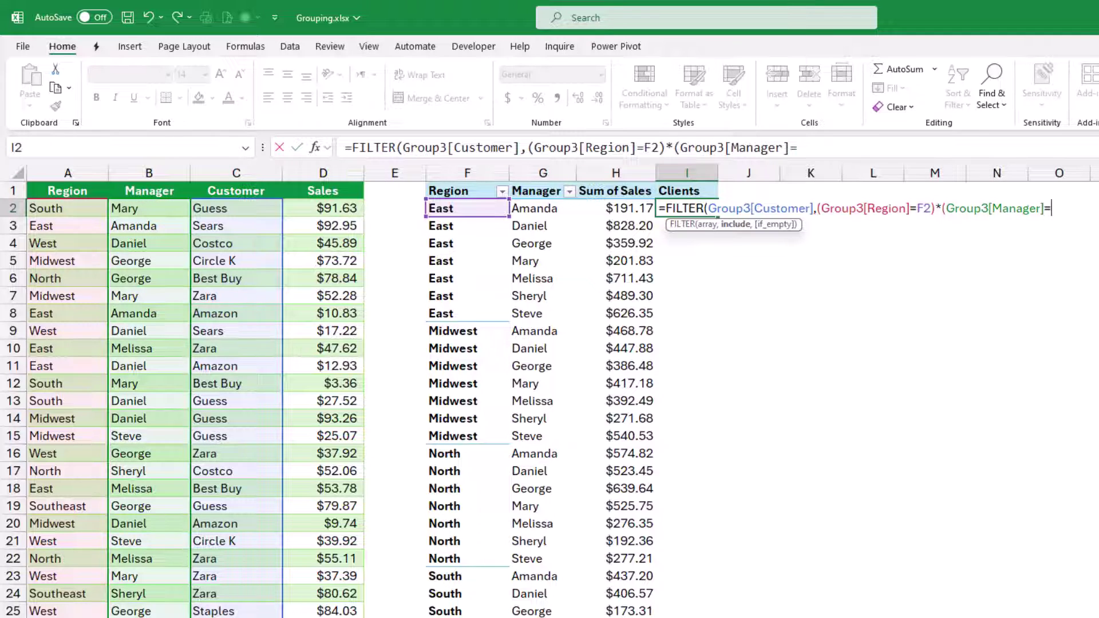
{"action": "left_click", "coordinate": [542, 208]}
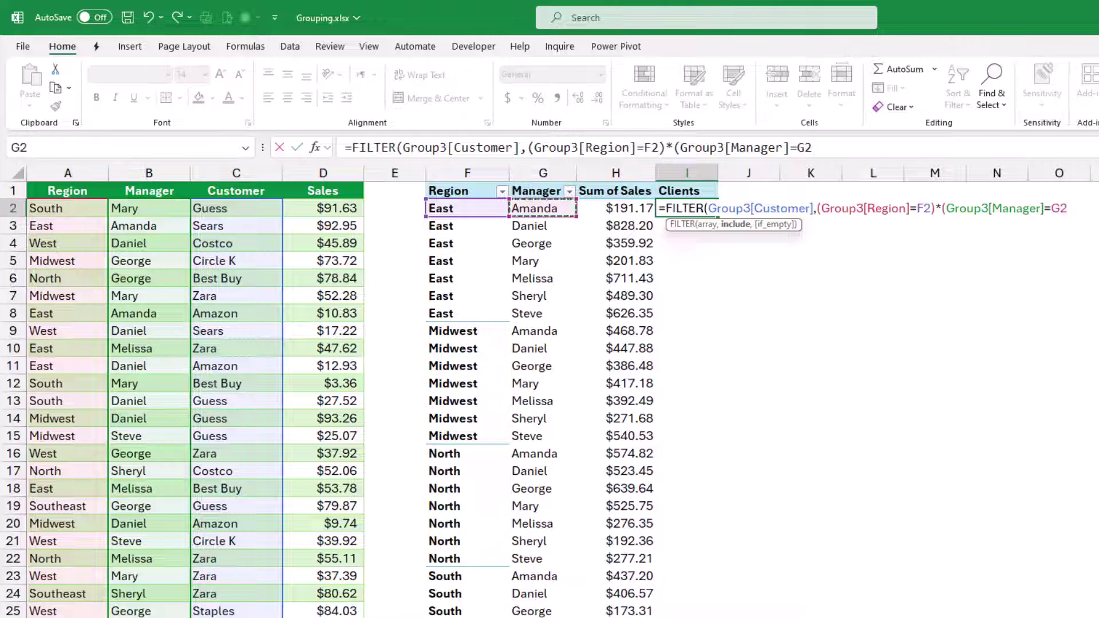
{"action": "type", "text": ")"}
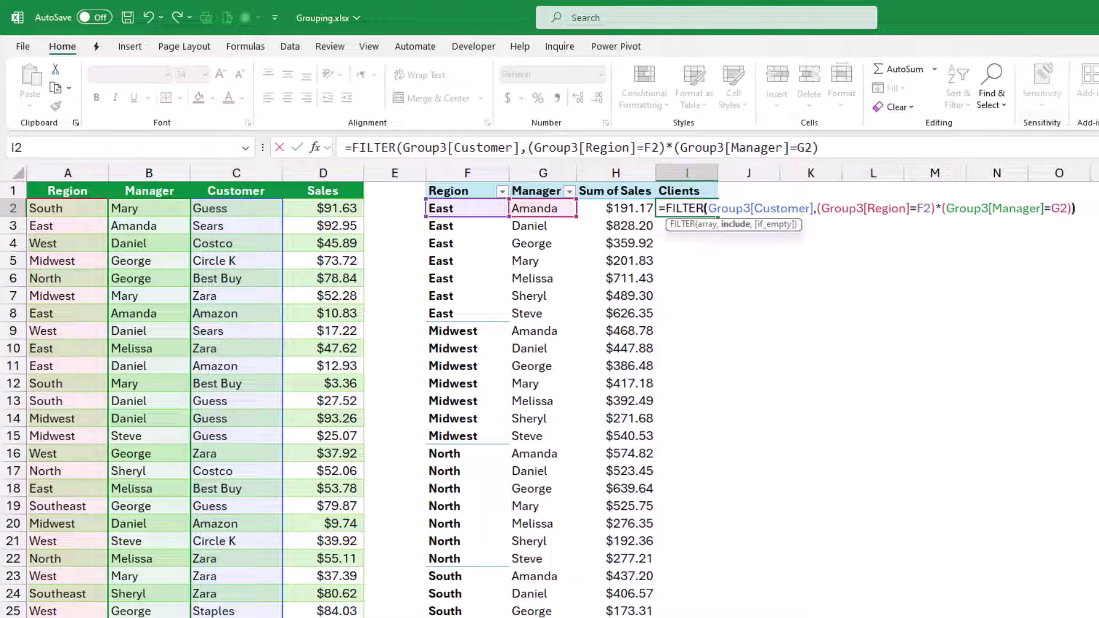
{"action": "type", "text": ")"}
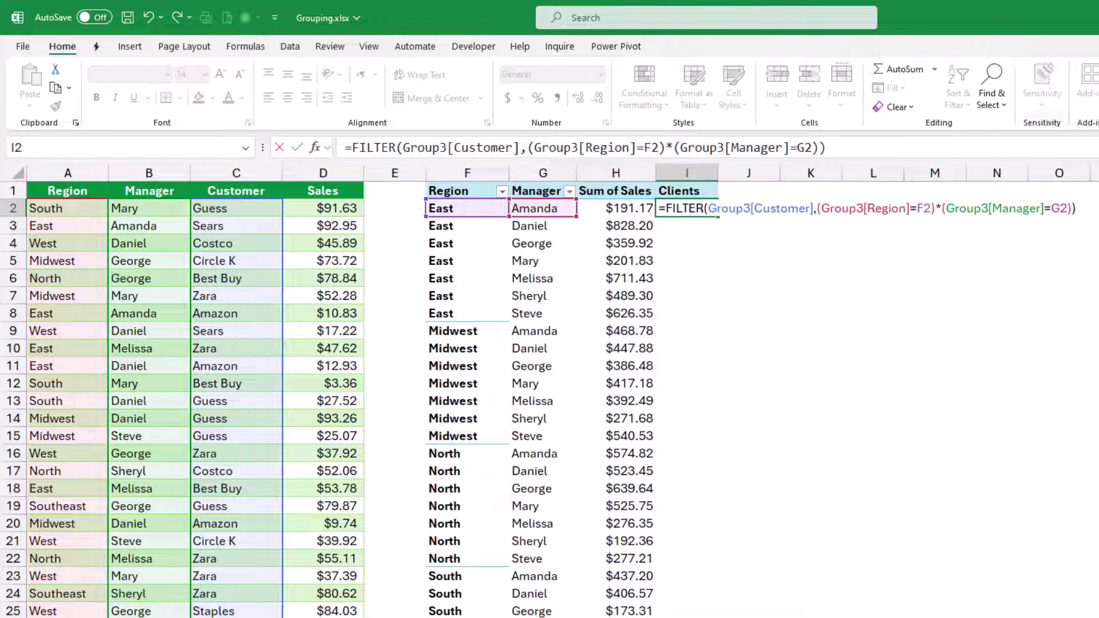
{"action": "key", "text": "Return"}
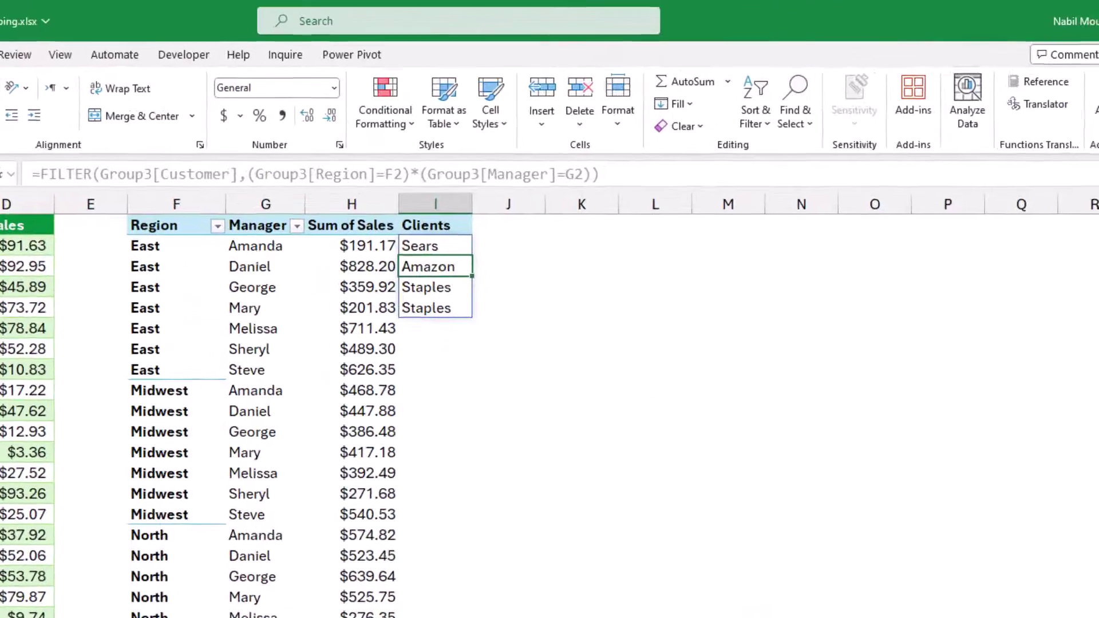
- Wrap the FILTER formula in I2 in UNIQUE to remove the repeated customers
{"action": "left_click", "coordinate": [342, 259]}
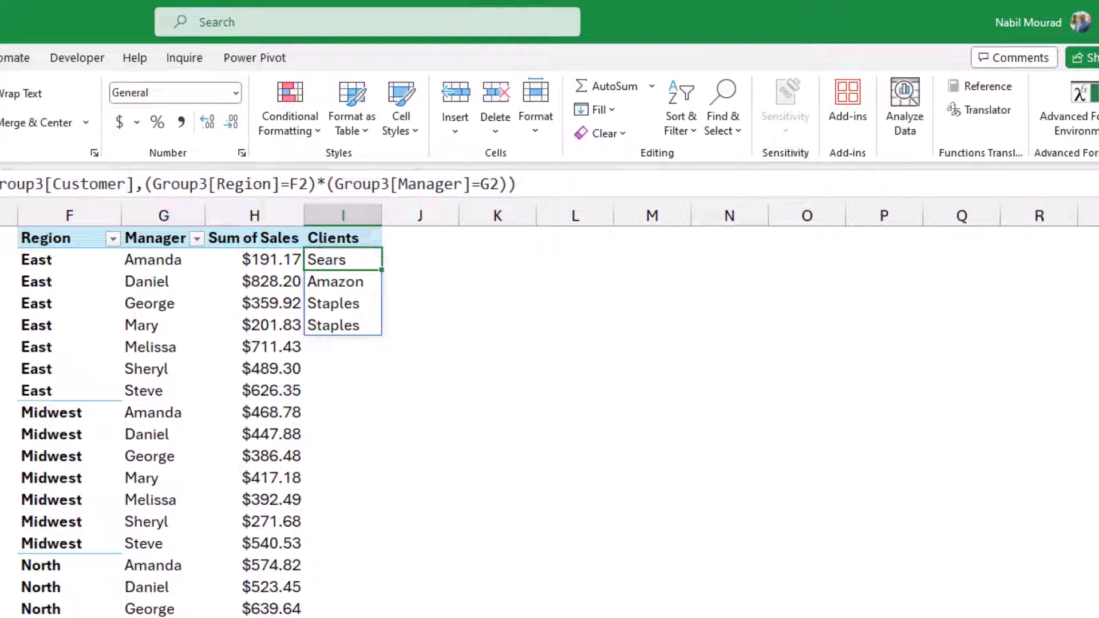
{"action": "key", "text": "F2"}
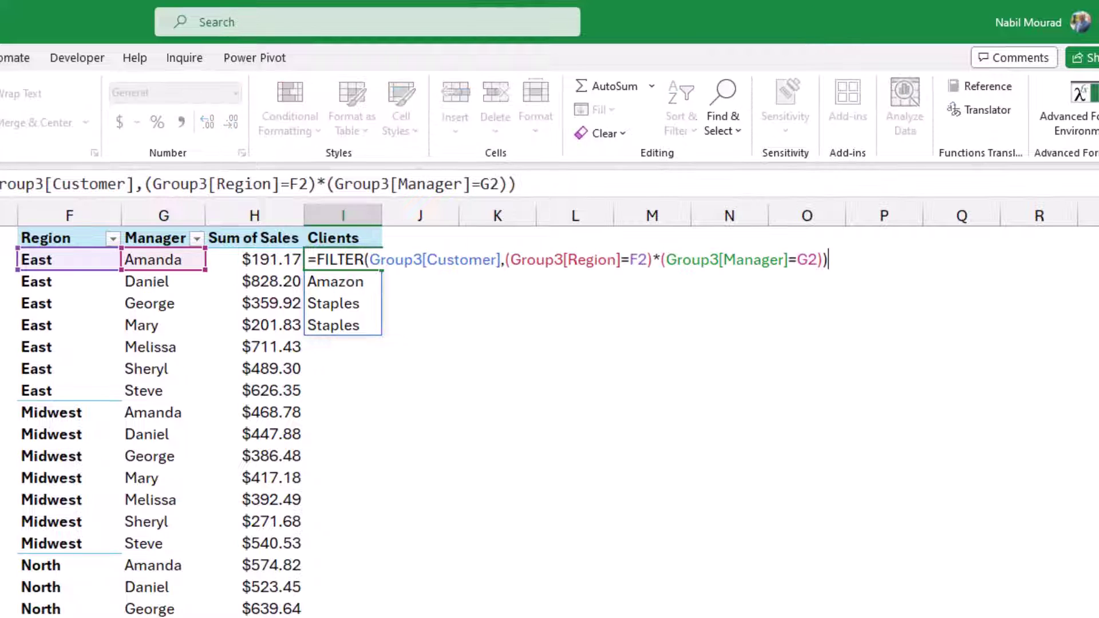
{"action": "left_click", "coordinate": [317, 260]}
{"action": "type", "text": "uniq"}
{"action": "key", "text": "Tab"}
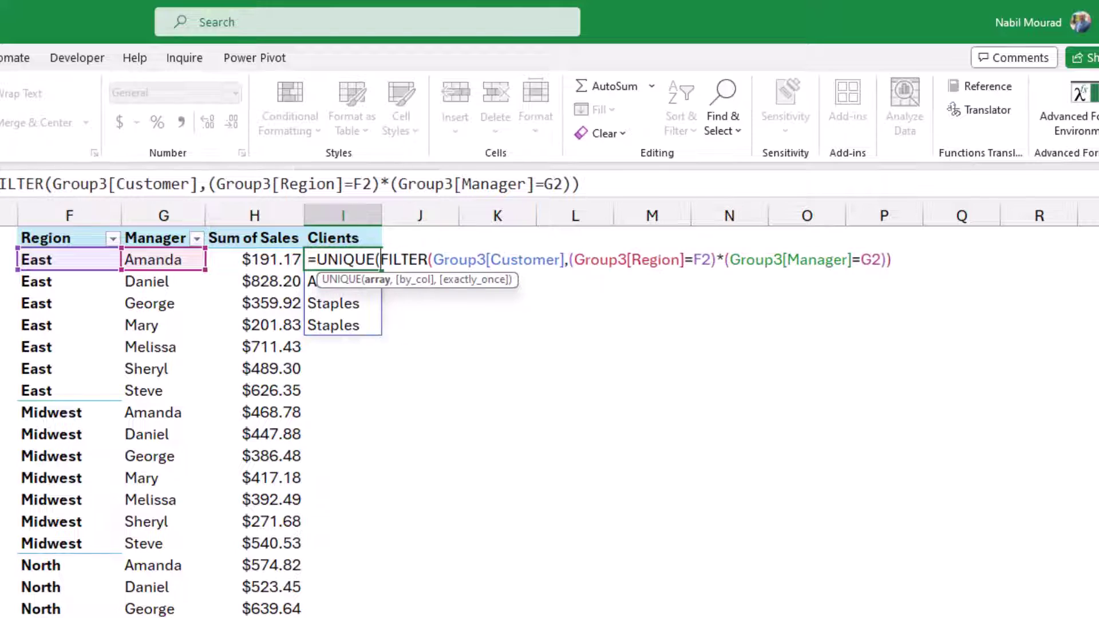
{"action": "key", "text": "End"}
{"action": "type", "text": ")"}
{"action": "key", "text": "Return"}
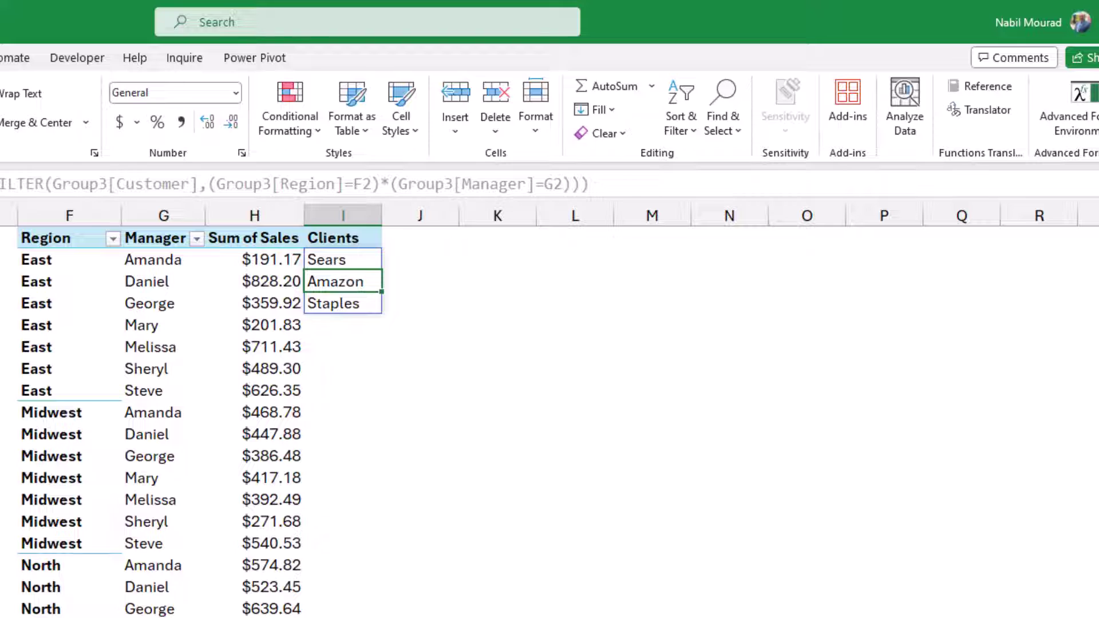
- Wrap the I2 formula in ARRAYTOTEXT so the unique customers are joined in one cell
{"action": "left_click", "coordinate": [343, 259]}
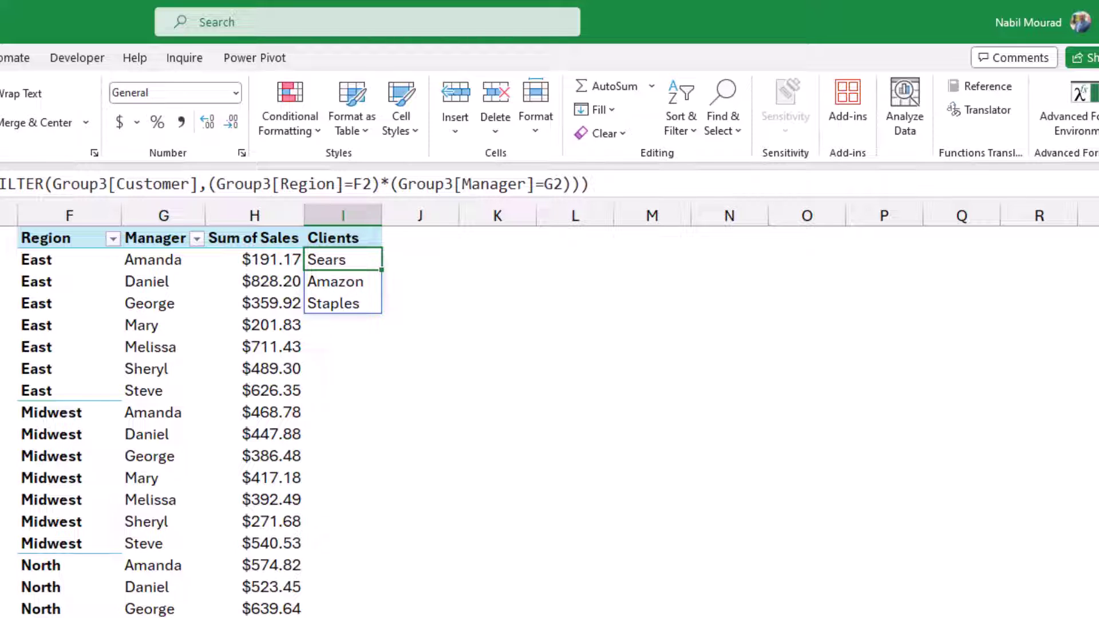
{"action": "key", "text": "F2"}
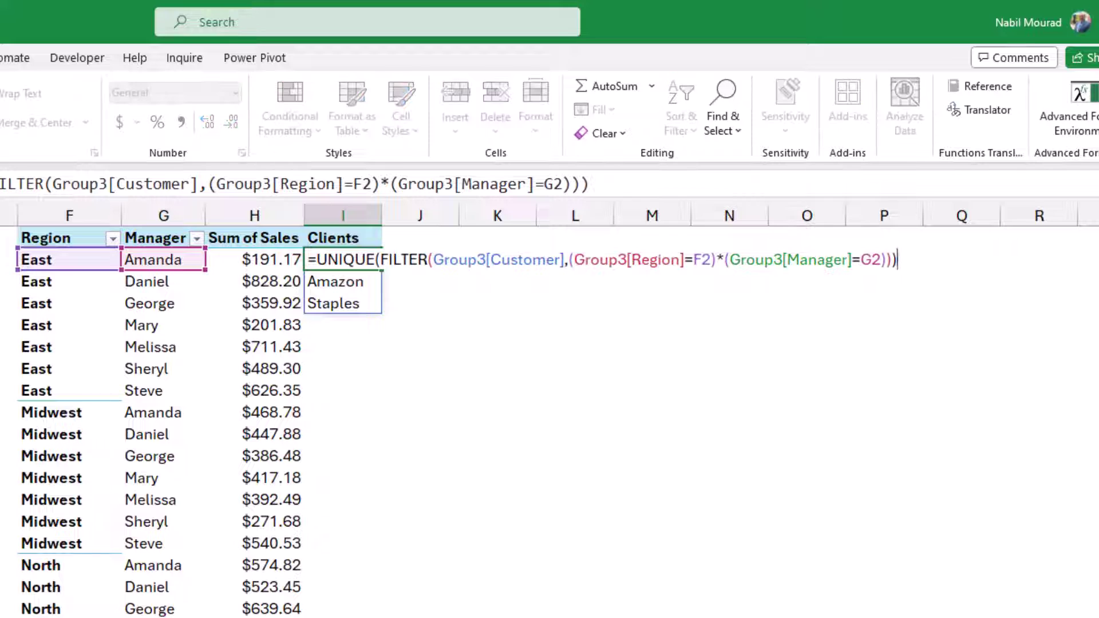
{"action": "type", "text": "Arrayt"}
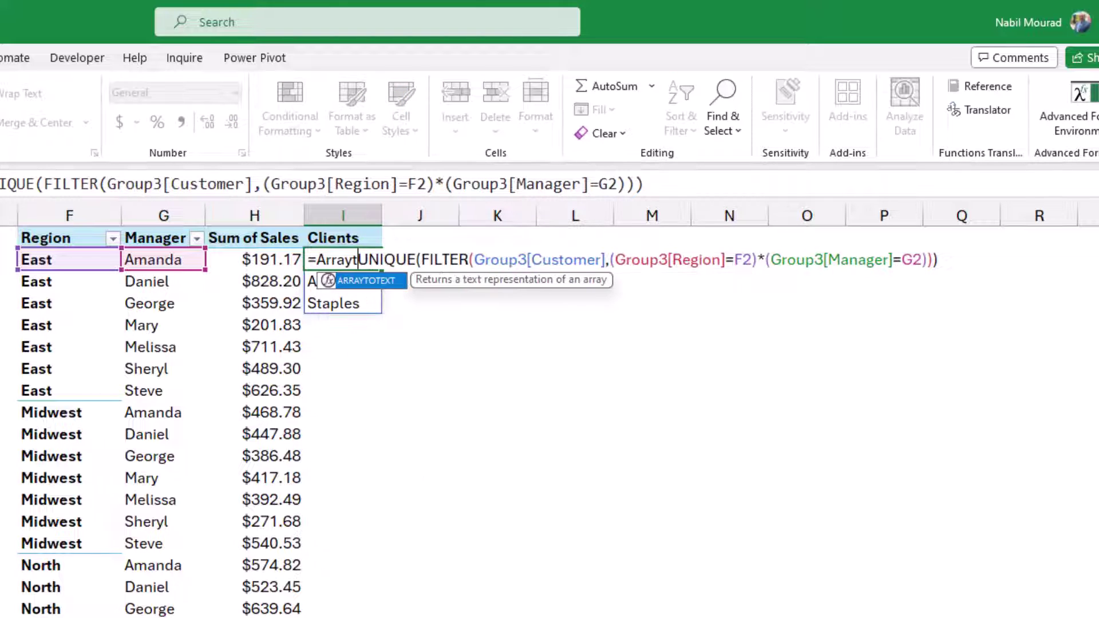
{"action": "key", "text": "Tab"}
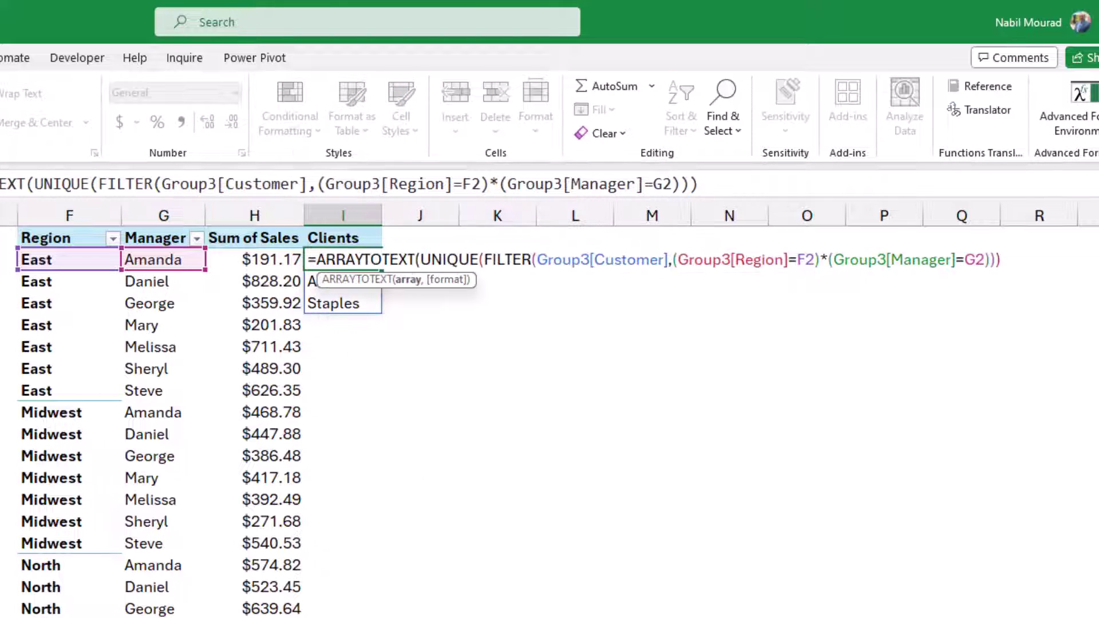
{"action": "left_click", "coordinate": [1001, 259]}
{"action": "type", "text": ")"}
{"action": "key", "text": "Return"}
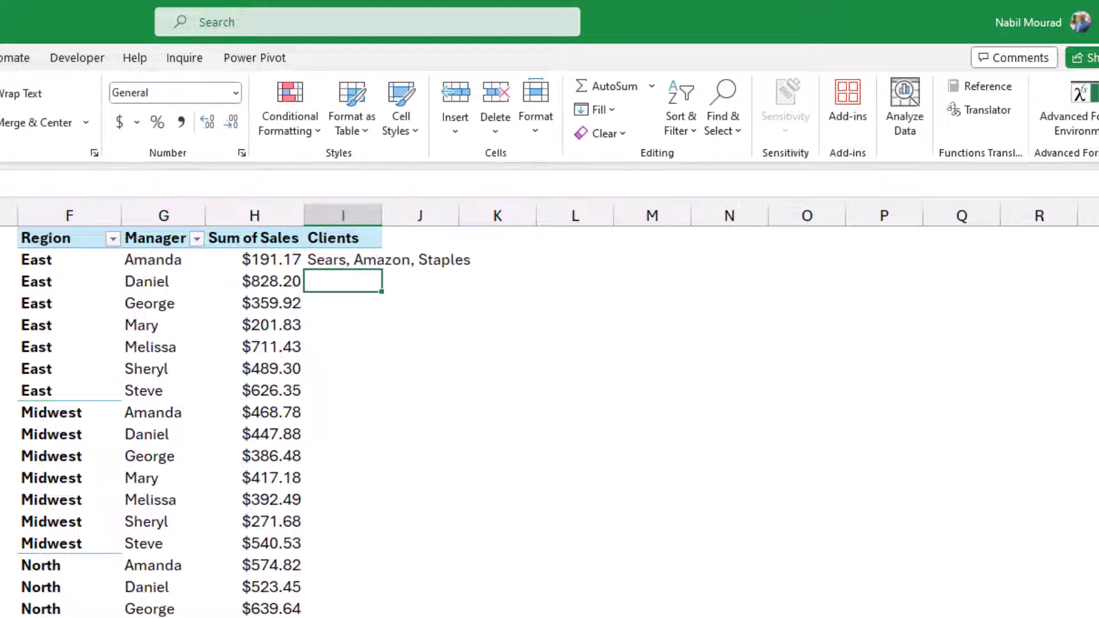
- Fill the Clients formula from I2 down alongside the PivotTable rows and widen column I to fit the customer lists
{"action": "left_click", "coordinate": [342, 260]}
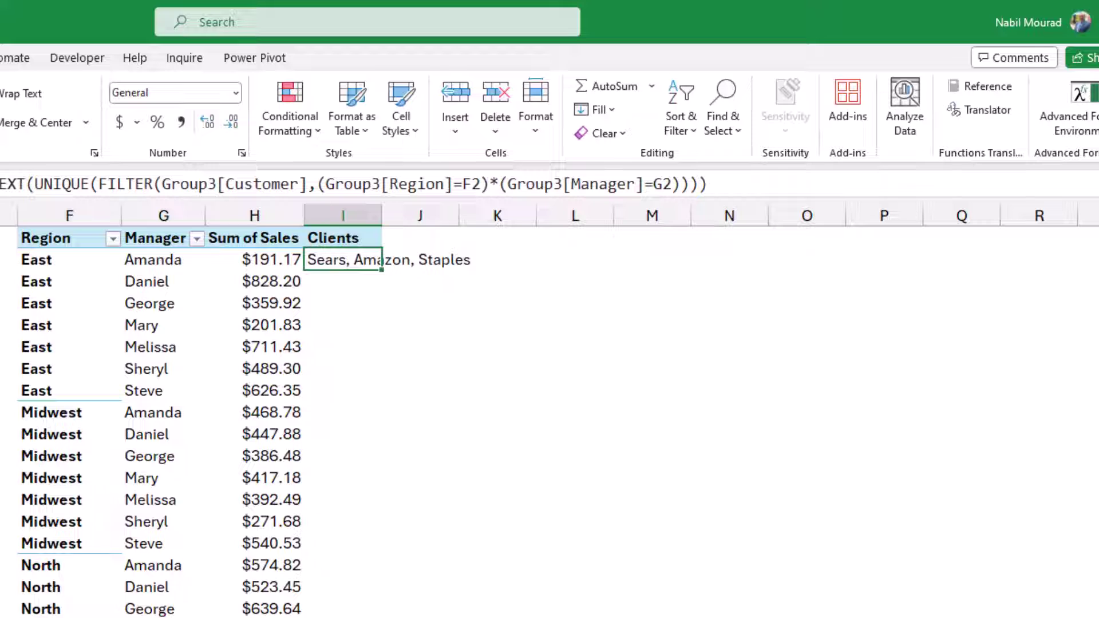
{"action": "double_click", "coordinate": [381, 270]}
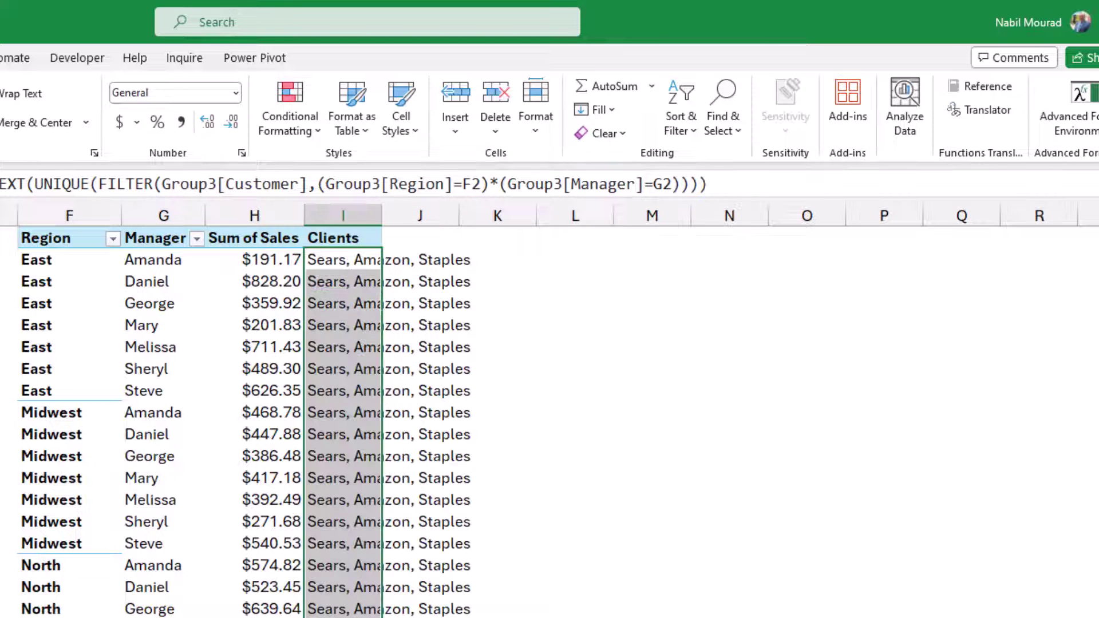
{"action": "left_click_drag", "start_coordinate": [382, 215], "coordinate": [724, 215]}
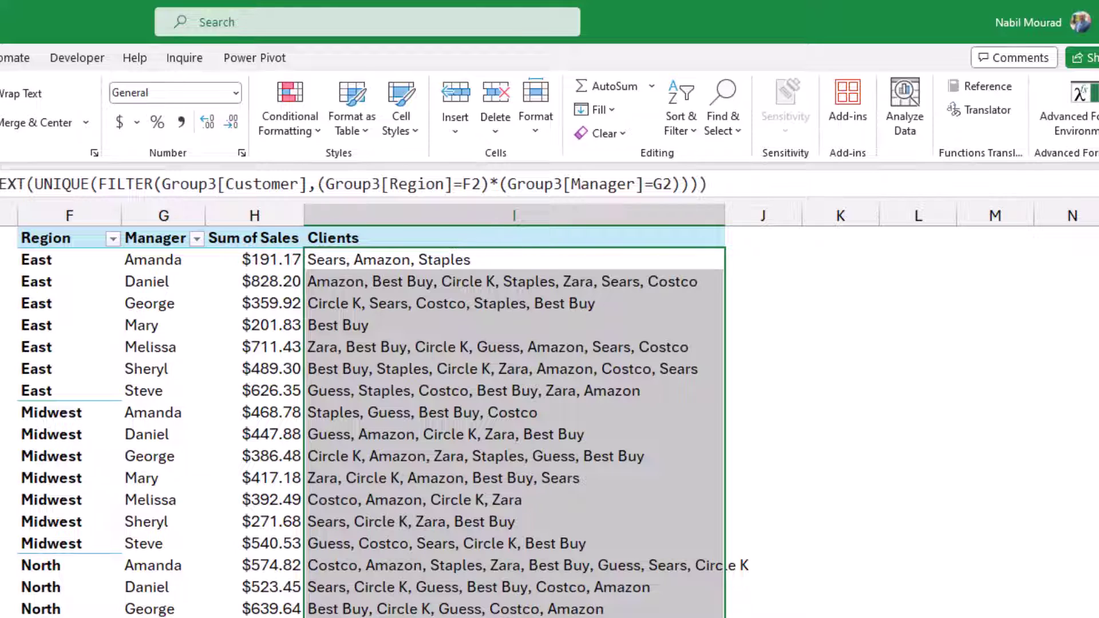
- Load the source sales table starting in A1 into the Power Query Editor
{"action": "left_click", "coordinate": [35, 261]}
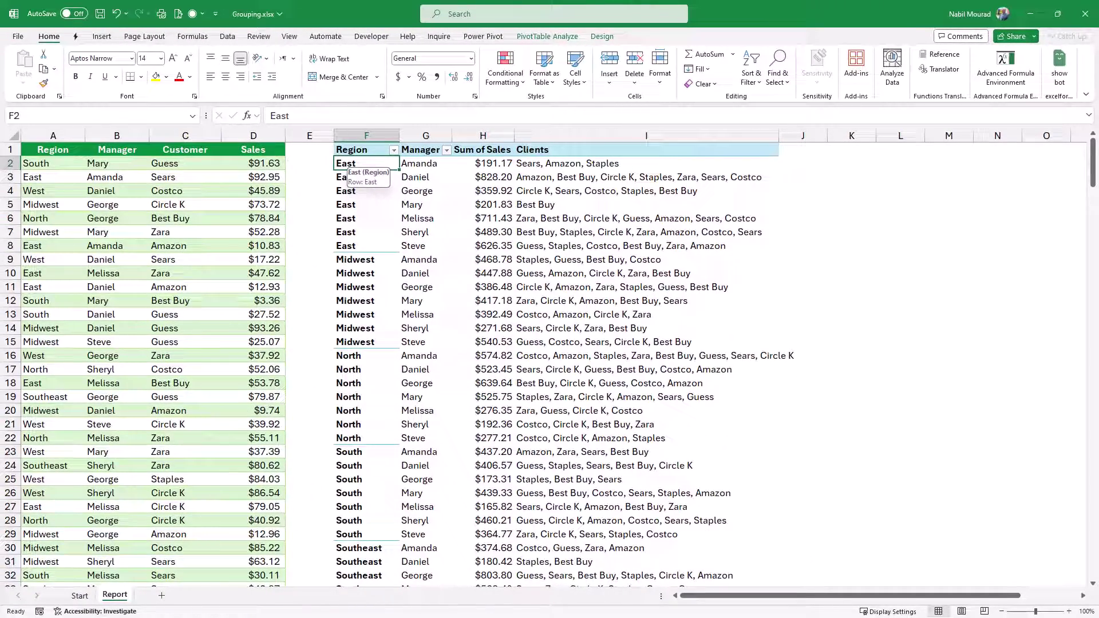
{"action": "left_click", "coordinate": [116, 205]}
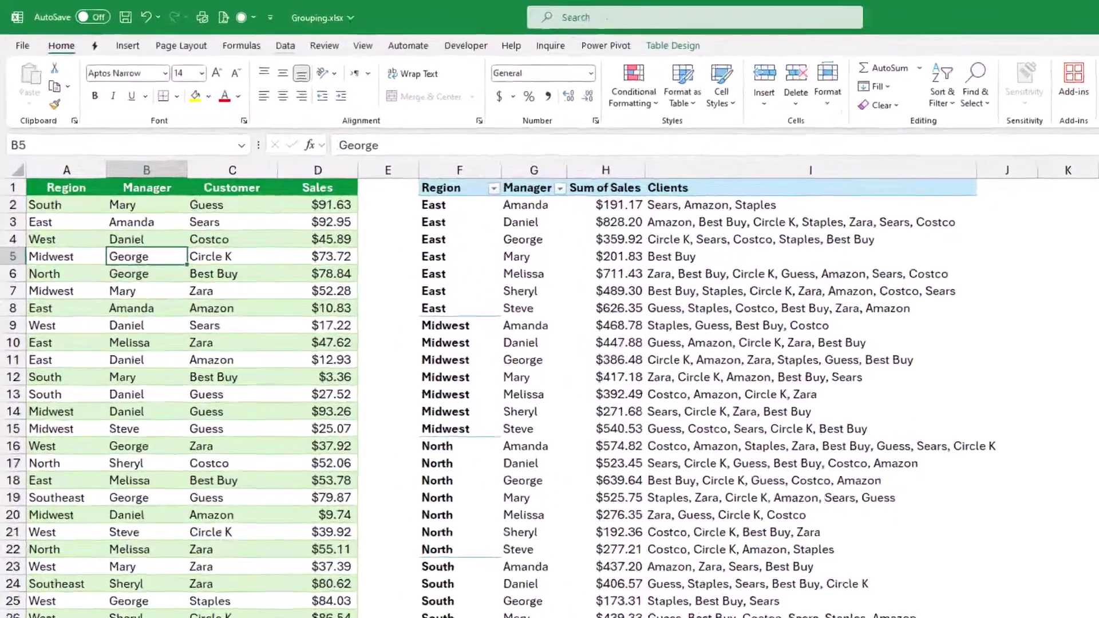
{"action": "left_click", "coordinate": [226, 36]}
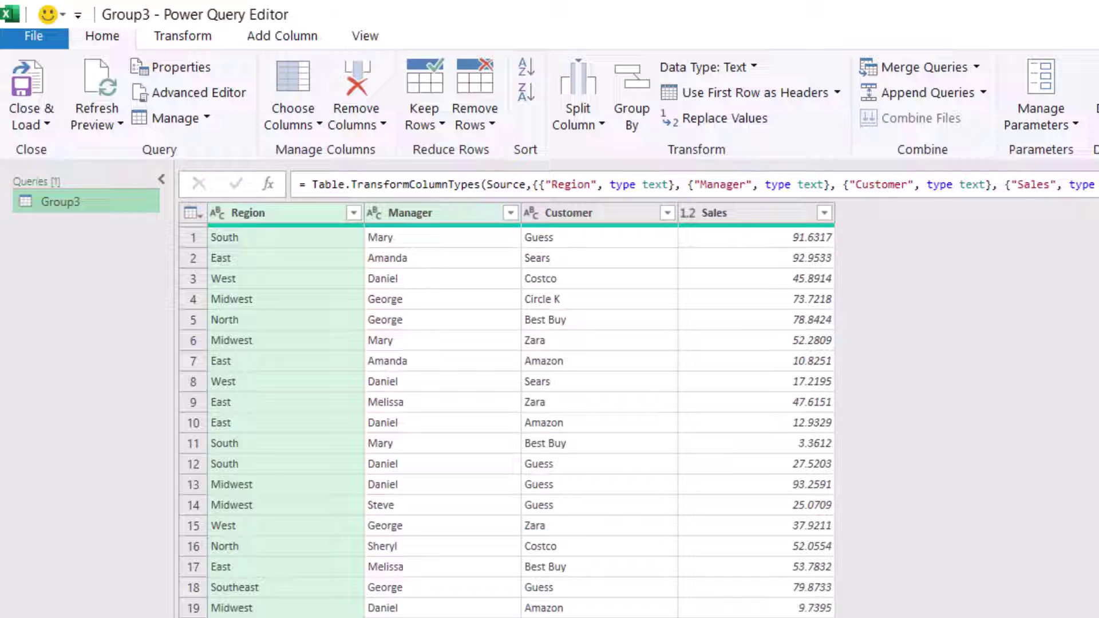
- Group the rows by Region and Manager, with a new column named Total Sales that sums Sales
{"action": "left_click", "coordinate": [441, 212], "text": "ctrl"}
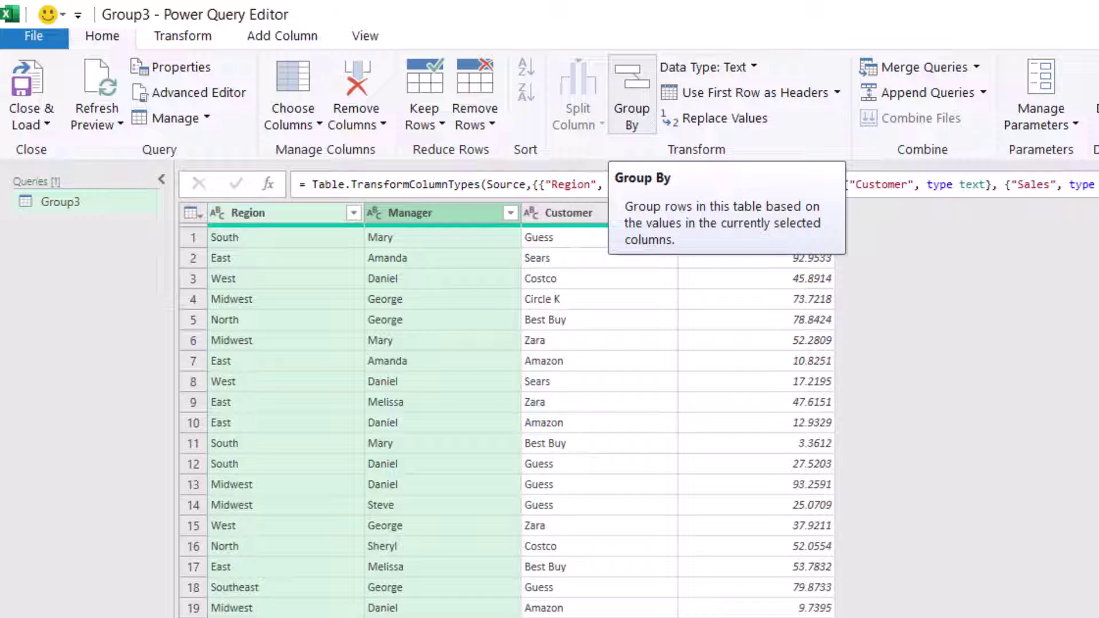
{"action": "left_click", "coordinate": [632, 95]}
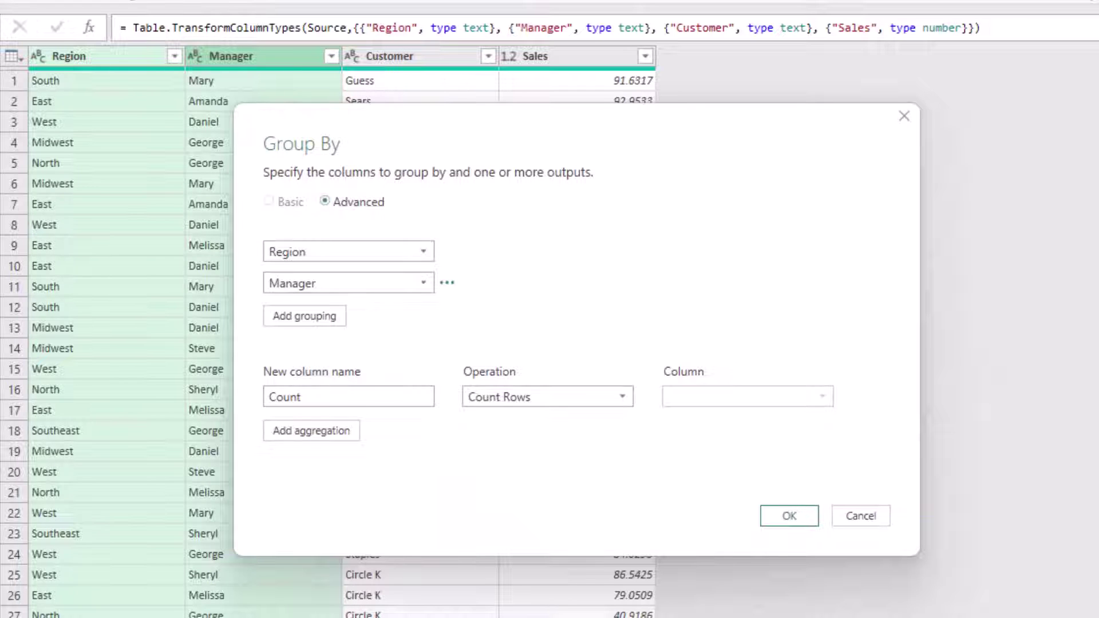
{"action": "double_click", "coordinate": [301, 396]}
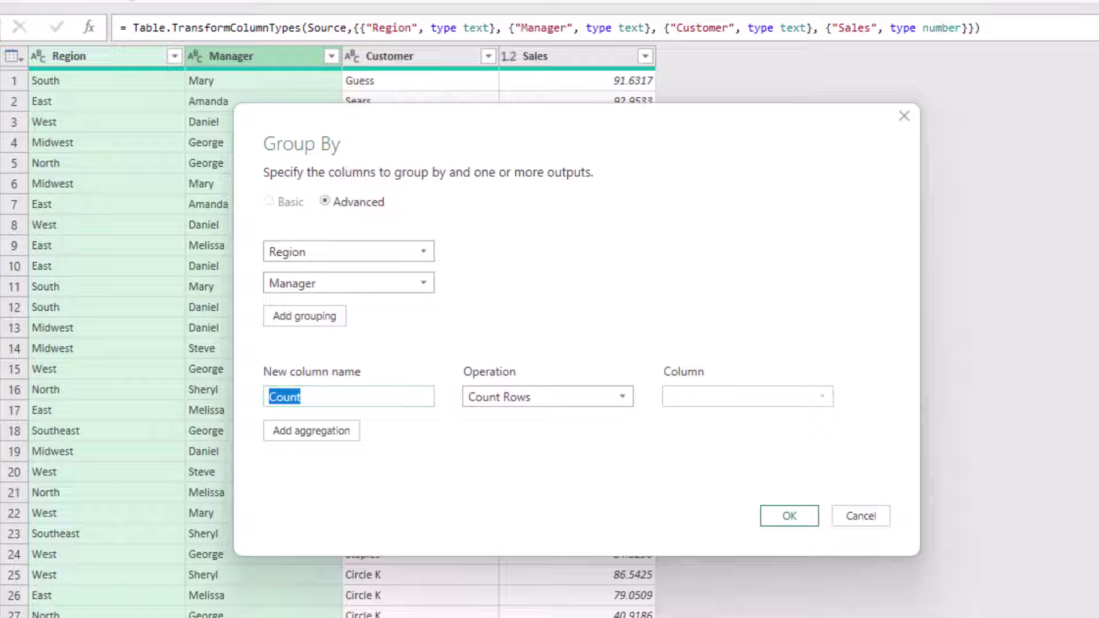
{"action": "type", "text": "Total Sales"}
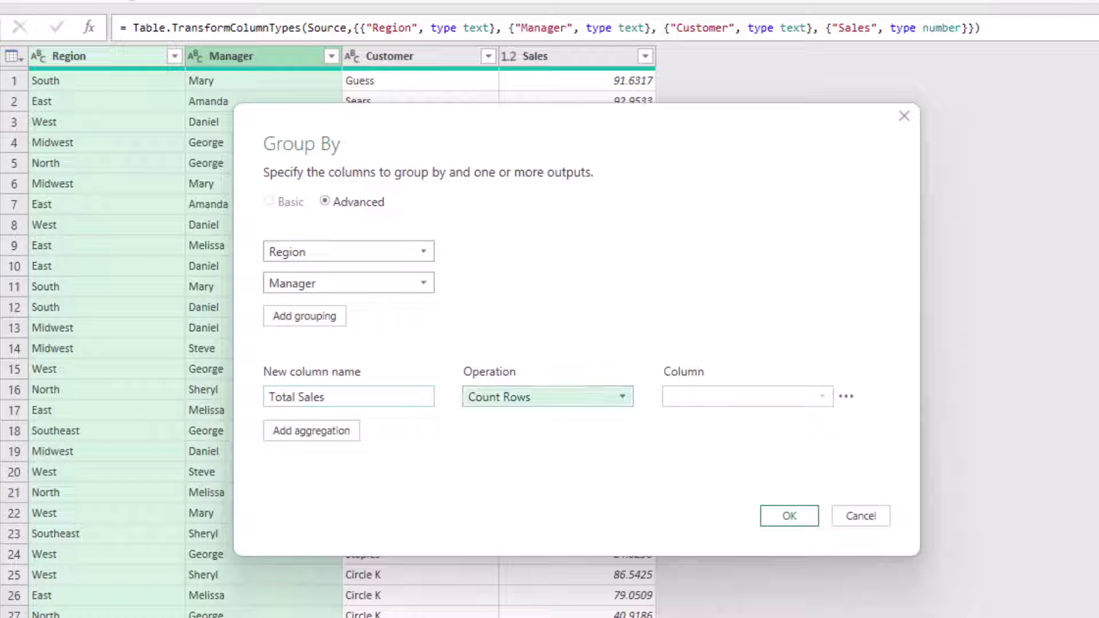
{"action": "left_click", "coordinate": [548, 397]}
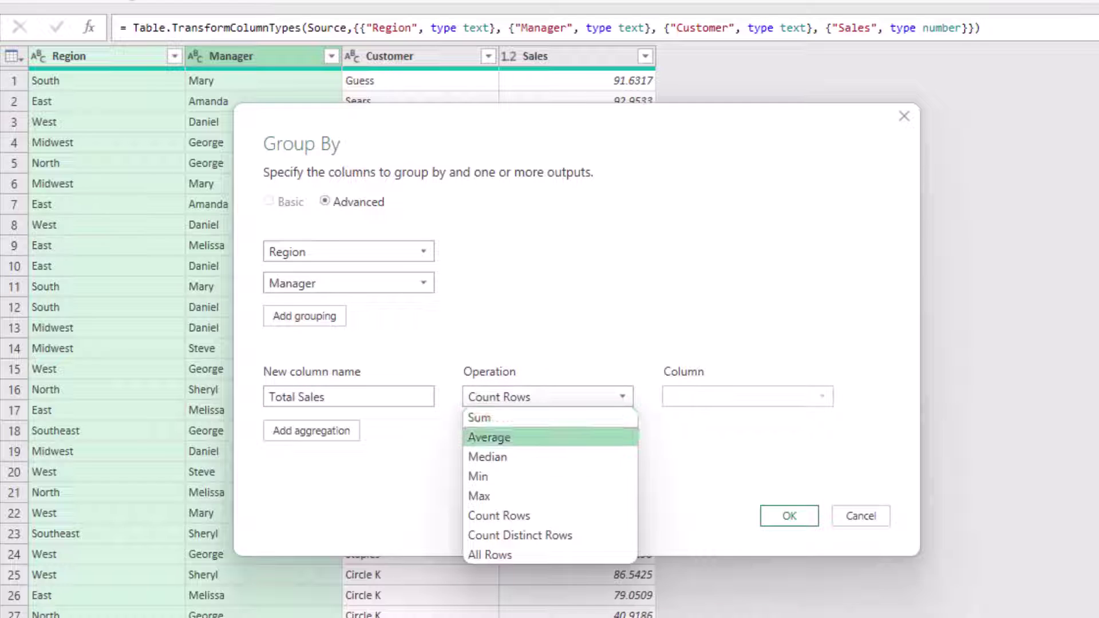
{"action": "left_click", "coordinate": [547, 417]}
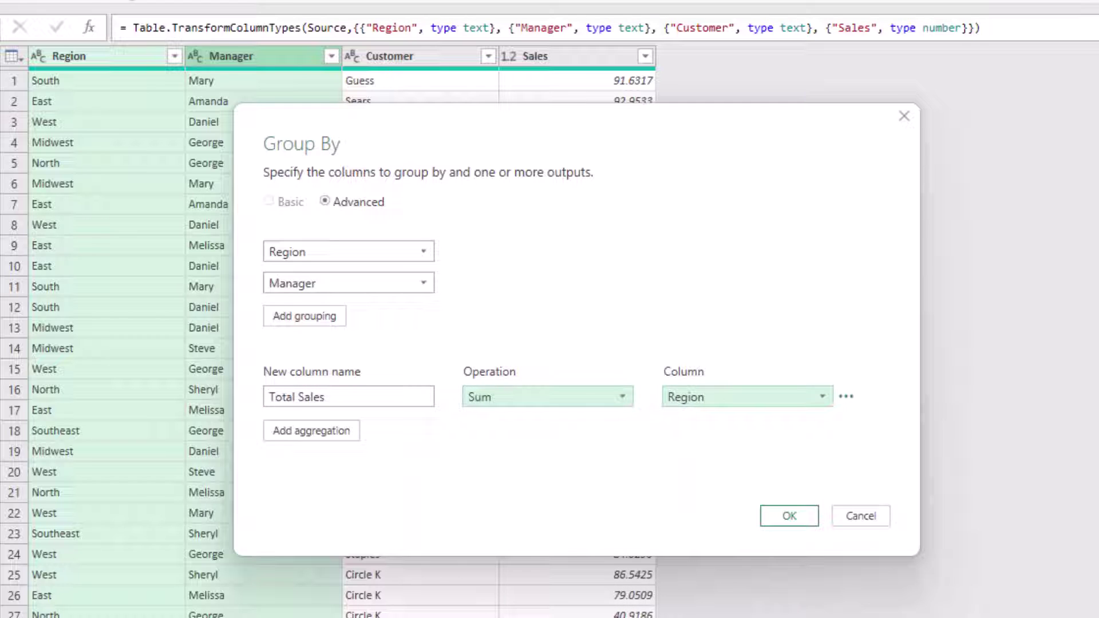
{"action": "left_click", "coordinate": [748, 397]}
{"action": "left_click", "coordinate": [687, 476]}
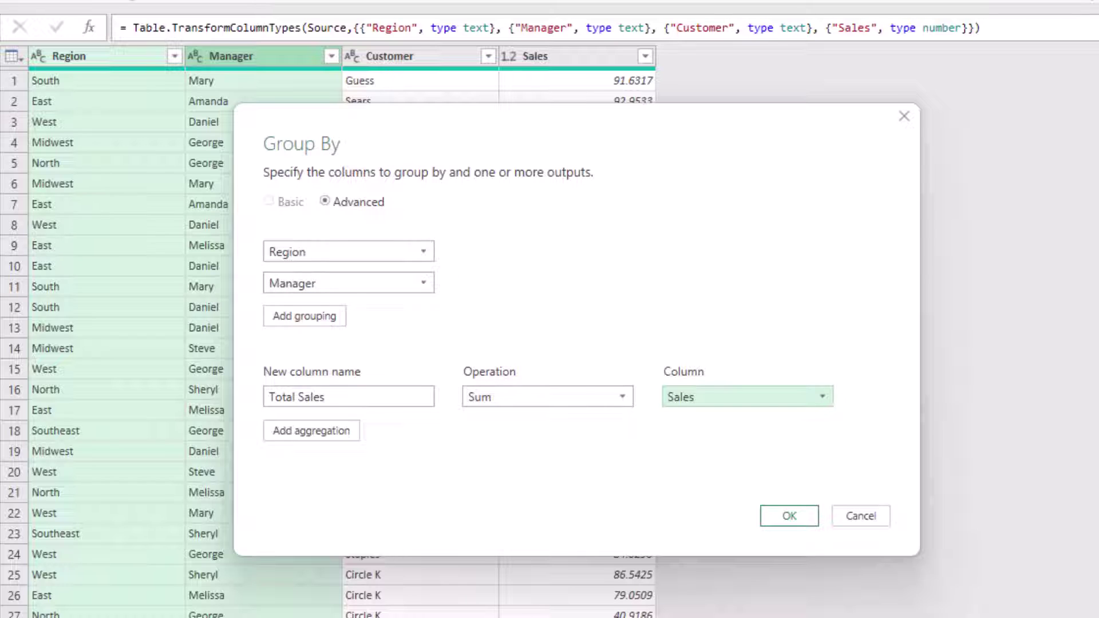
{"action": "left_click", "coordinate": [789, 516]}
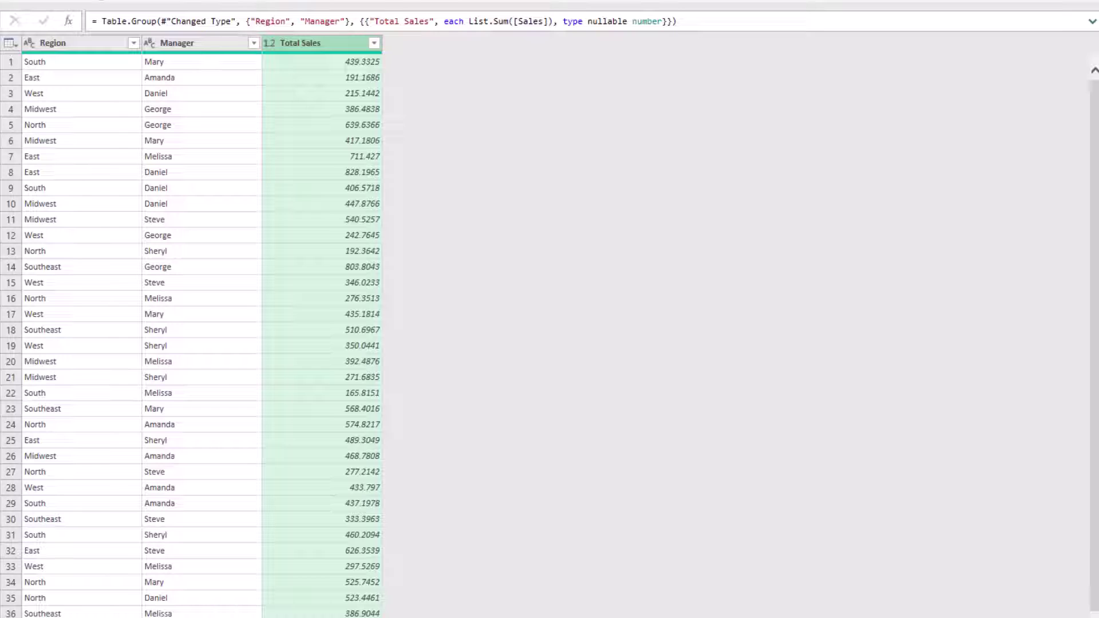
- Split the Table.Group formula over several lines, add a {"Clients",each _} aggregation after Total Sales, and preview the first row's Clients table
{"action": "left_click", "coordinate": [1092, 21]}
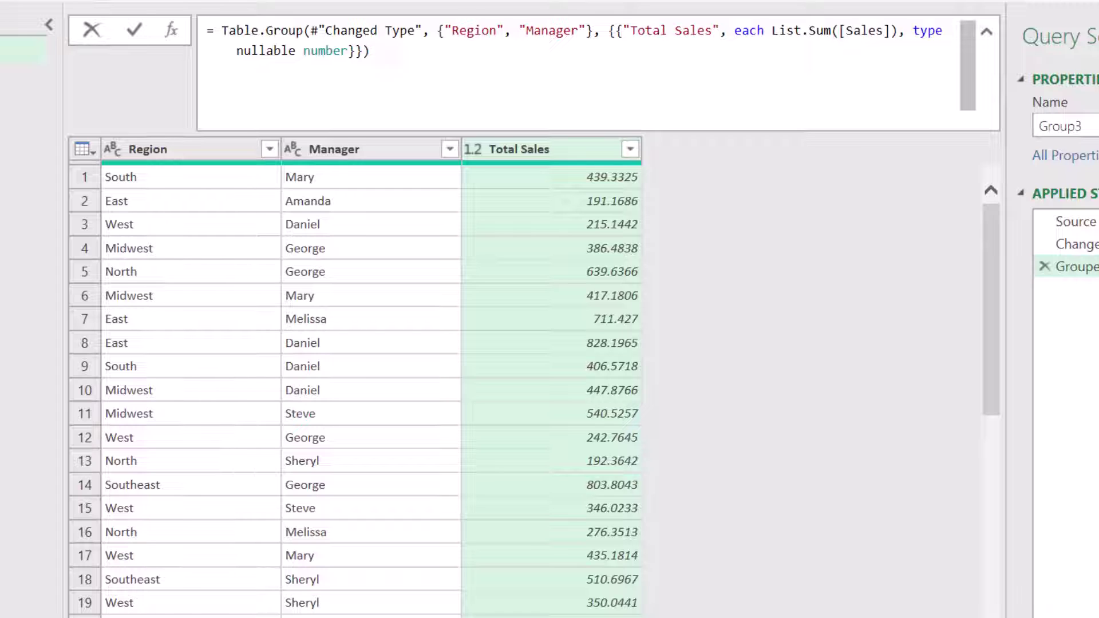
{"action": "left_click", "coordinate": [608, 31]}
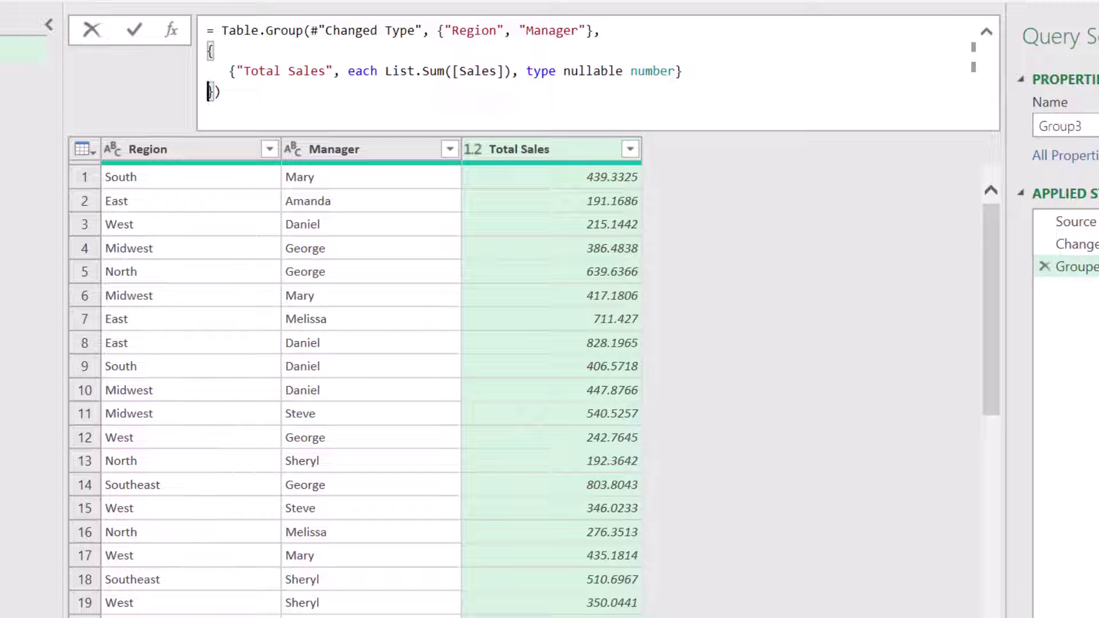
{"action": "left_click", "coordinate": [683, 71]}
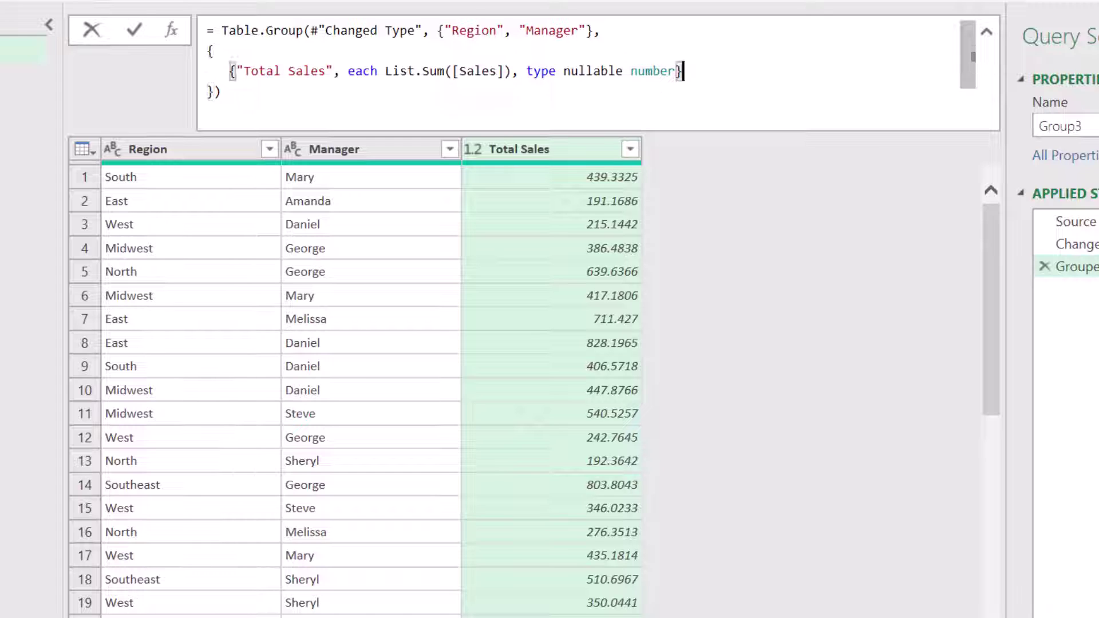
{"action": "type", "text": ","}
{"action": "key", "text": "shift+Return"}
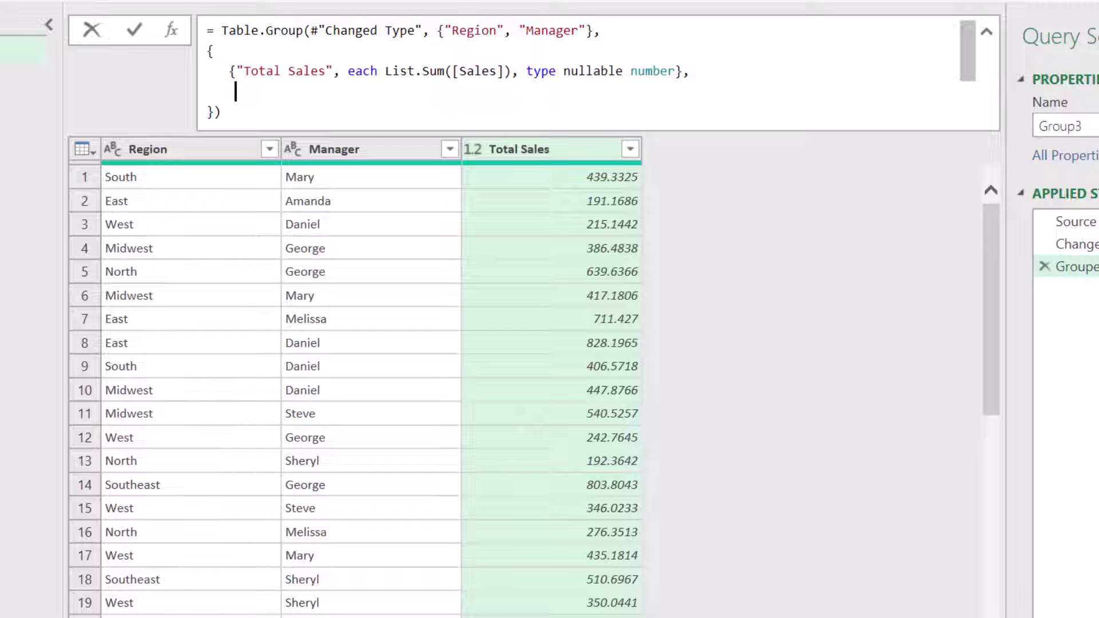
{"action": "type", "text": "{\"Clients\""}
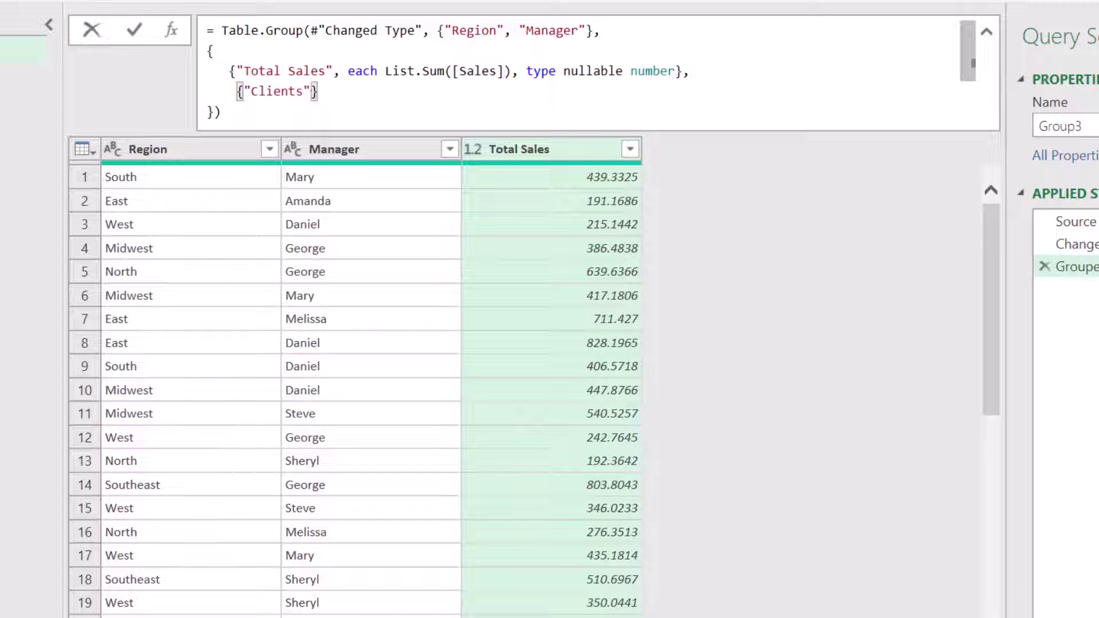
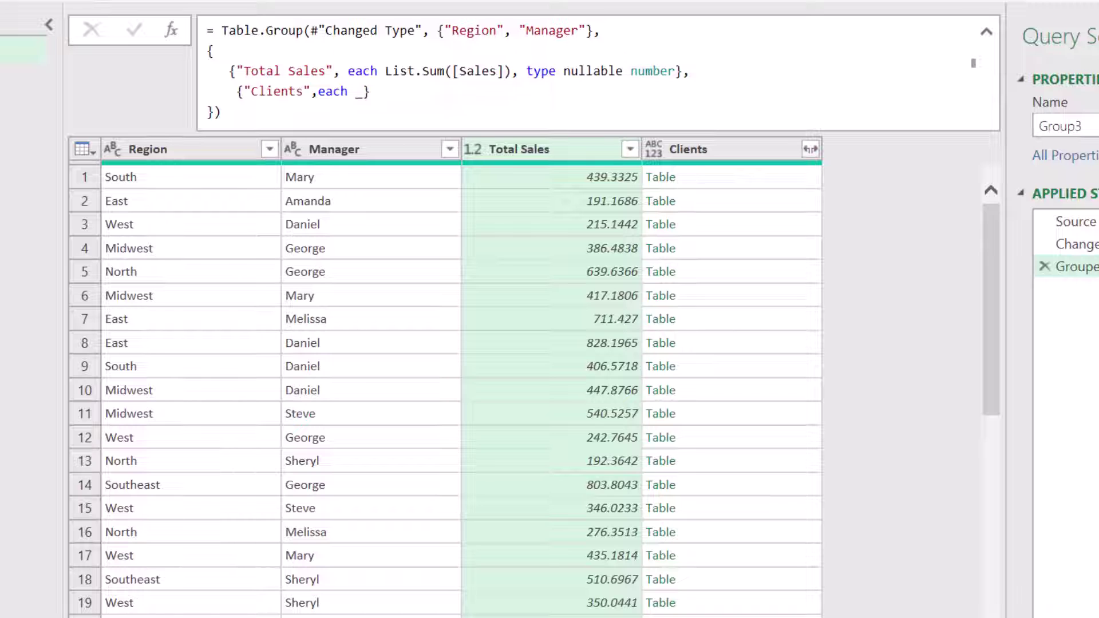
{"action": "left_click", "coordinate": [732, 177]}
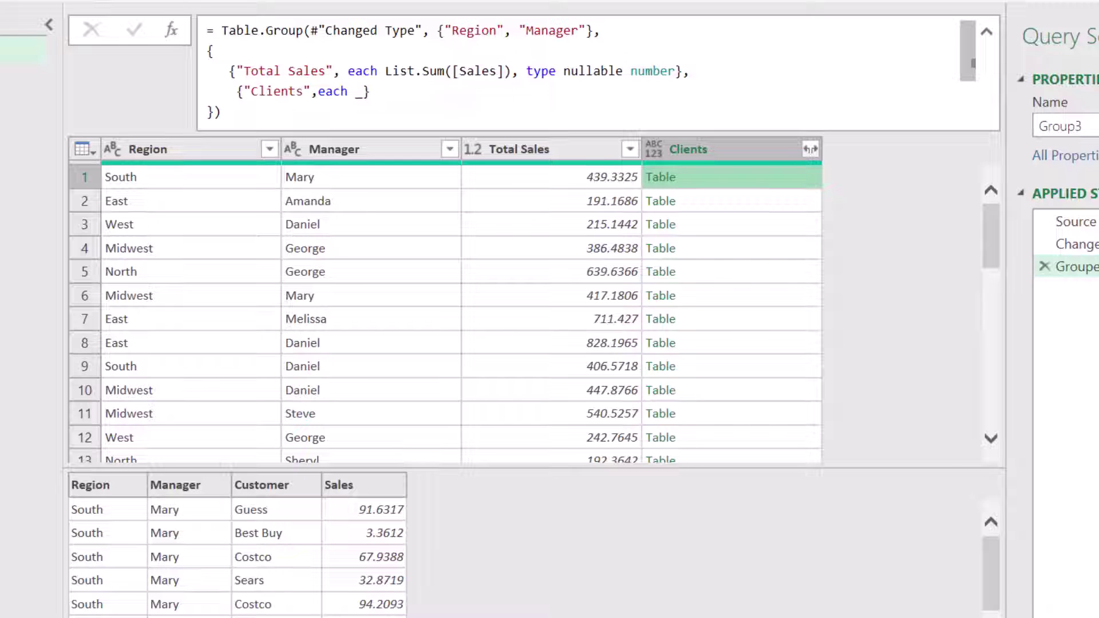
- Change the Clients aggregation to each _[Customer] so it returns only the customer list of each group
{"action": "left_click", "coordinate": [363, 91]}
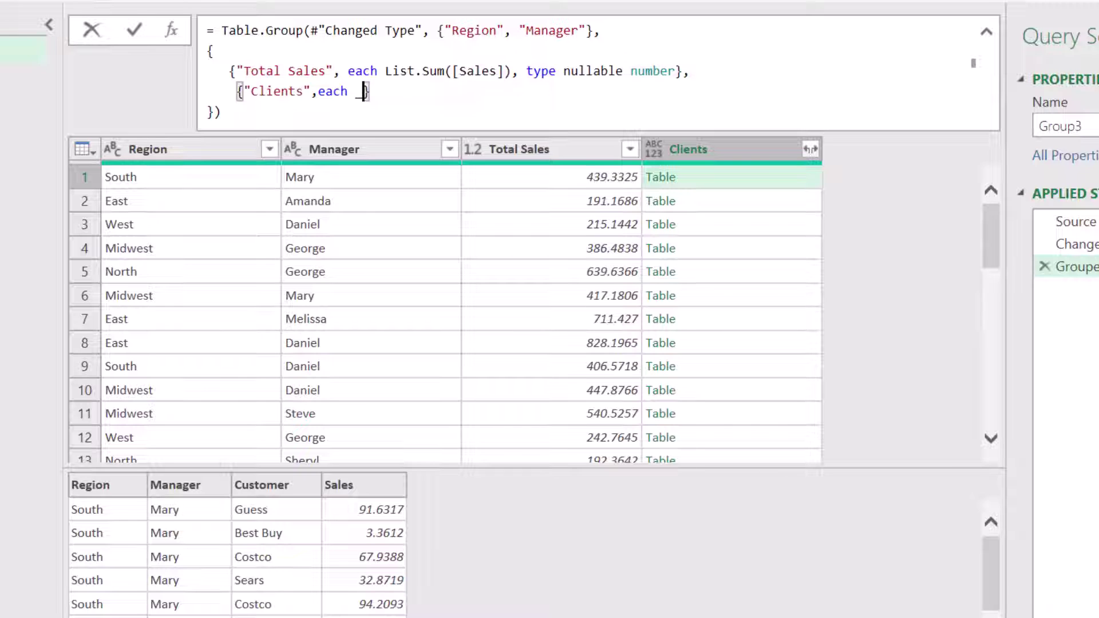
{"action": "type", "text": "[Custom"}
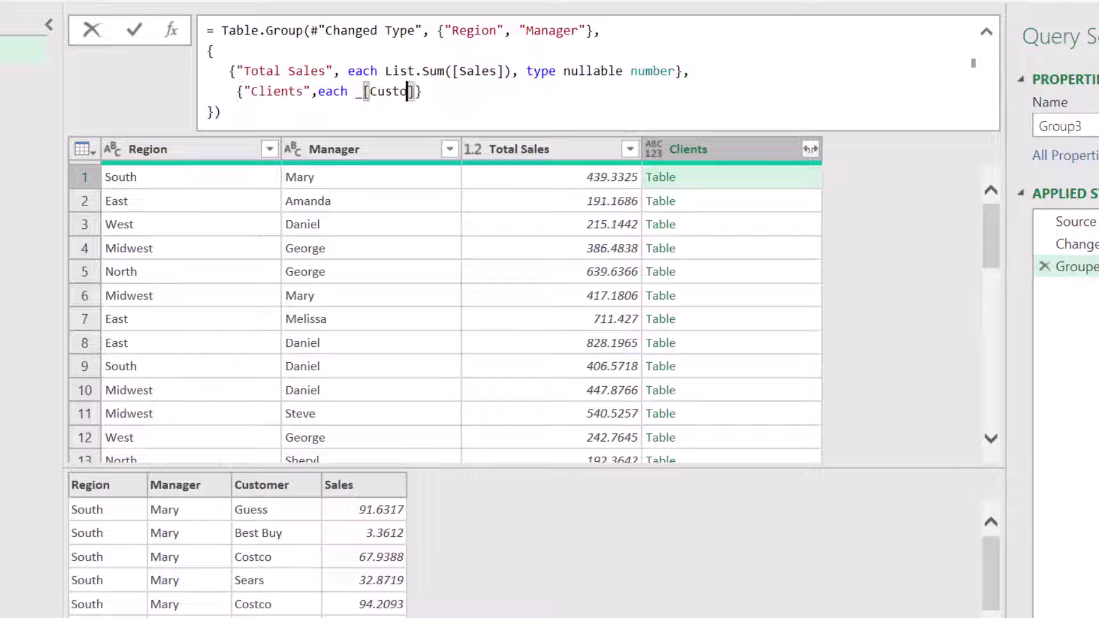
{"action": "type", "text": "er"}
{"action": "key", "text": "Return"}
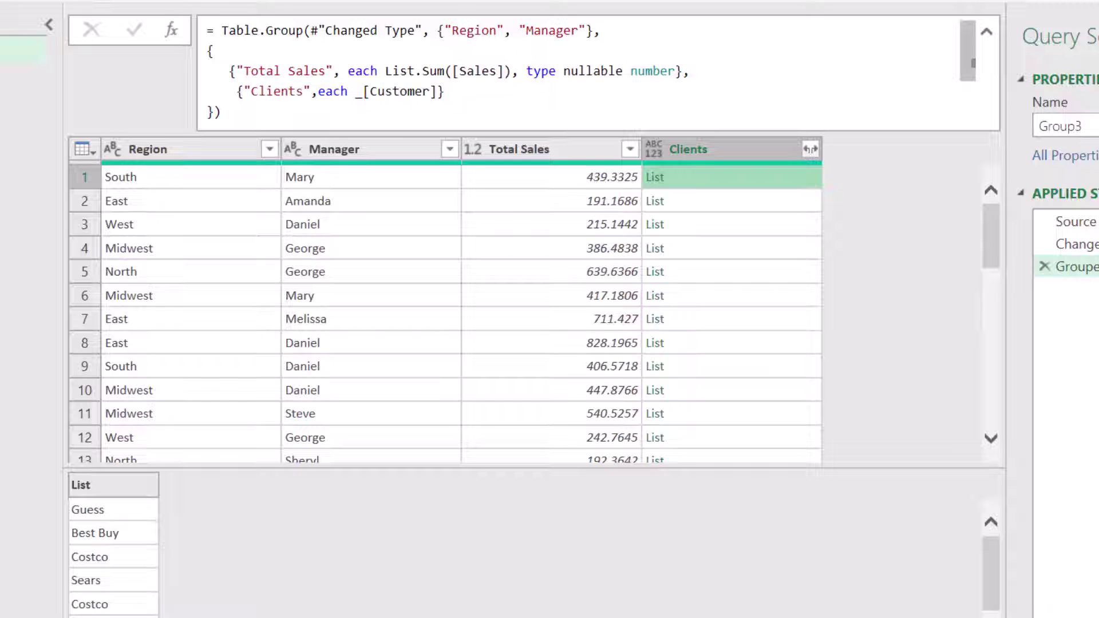
- Wrap _[Customer] in List.Distinct in the Clients aggregation and preview the first row's list
{"action": "left_click_drag", "start_coordinate": [436, 91], "coordinate": [356, 91]}
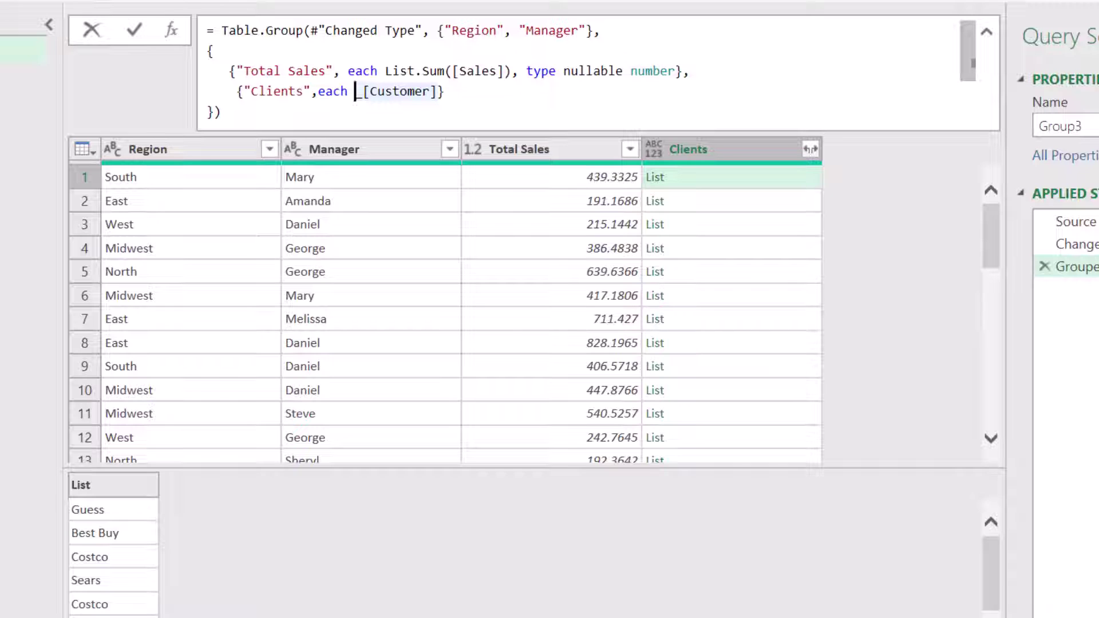
{"action": "type", "text": "List.Distinct"}
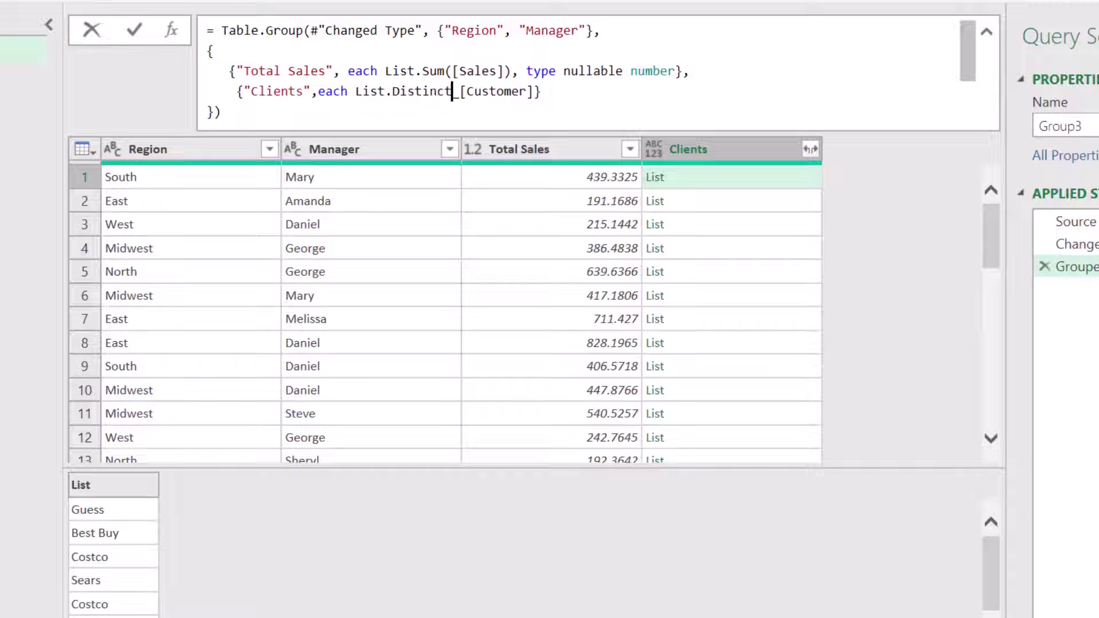
{"action": "type", "text": "("}
{"action": "left_click", "coordinate": [541, 91]}
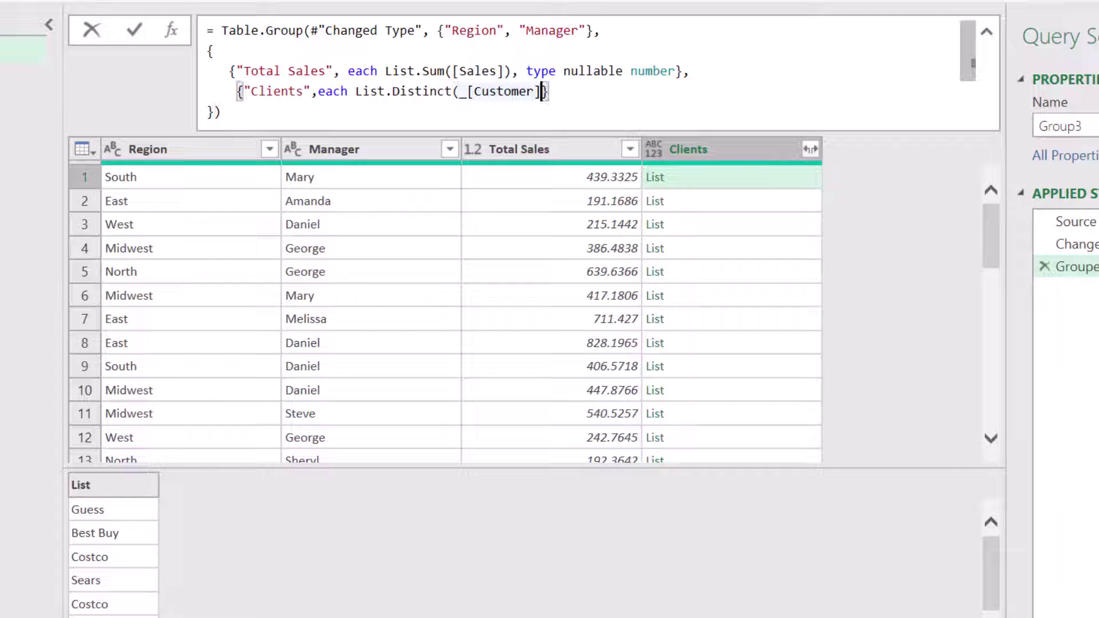
{"action": "type", "text": ")"}
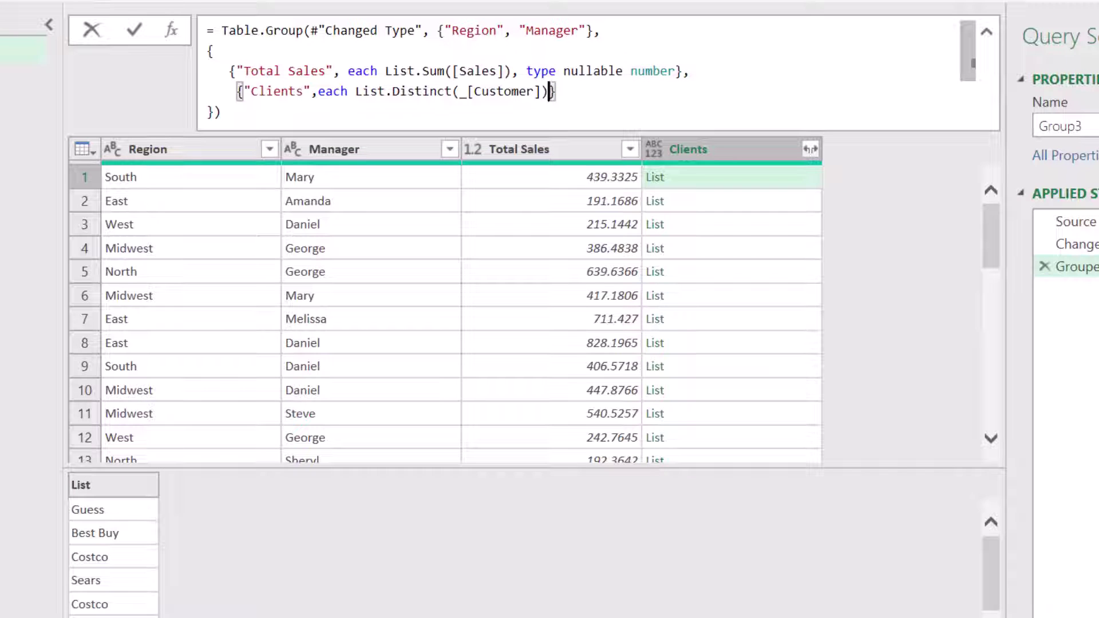
{"action": "key", "text": "BackSpace"}
{"action": "key", "text": "BackSpace"}
{"action": "type", "text": "])"}
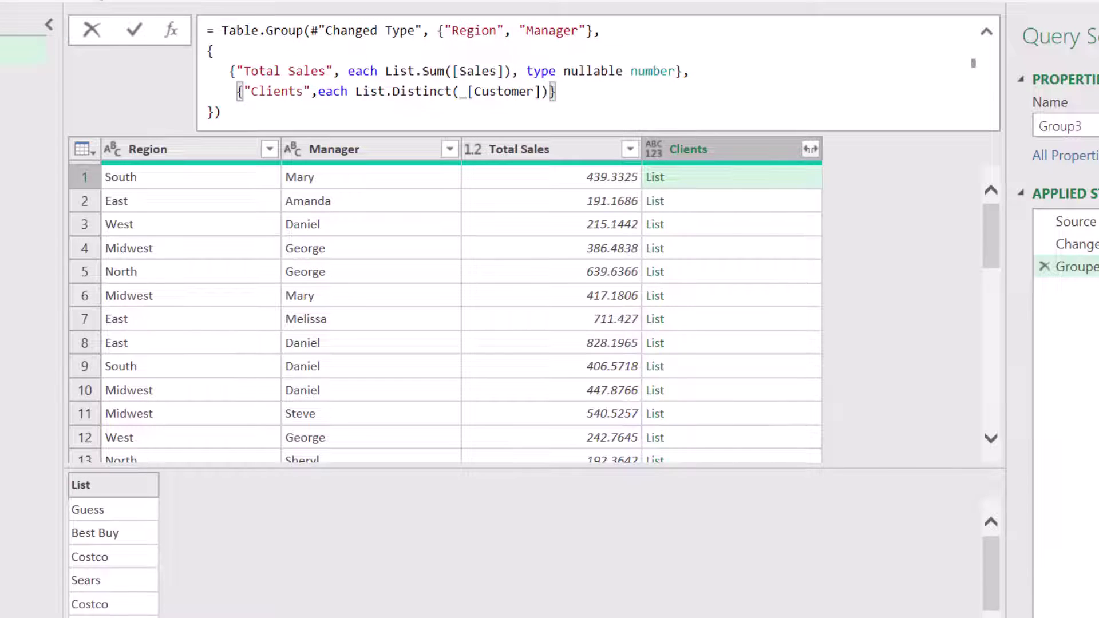
{"action": "key", "text": "Return"}
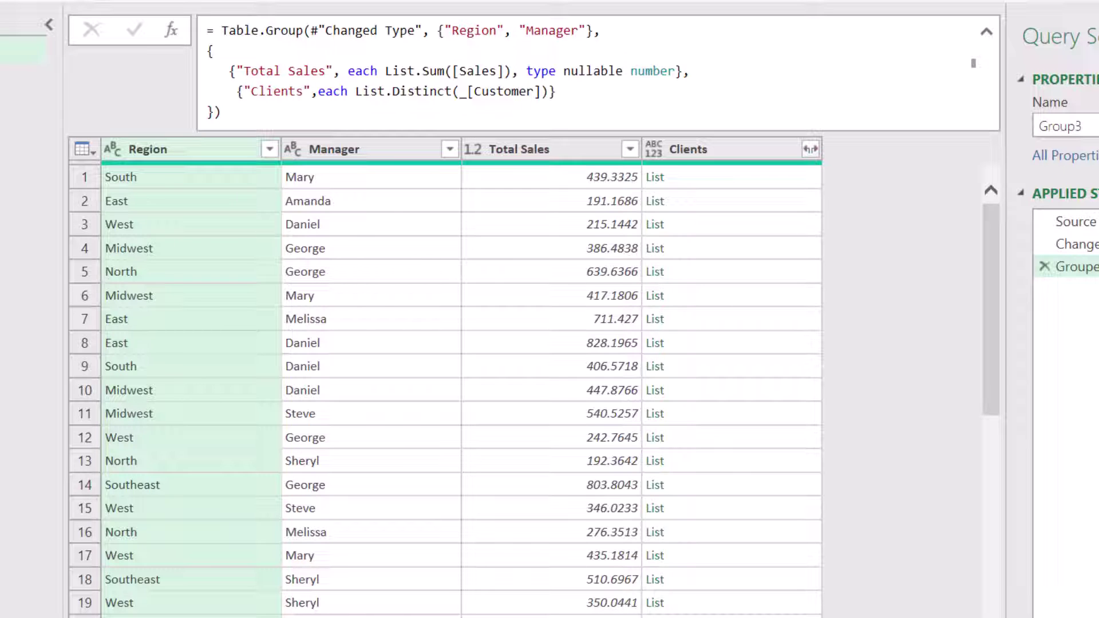
{"action": "left_click", "coordinate": [731, 177]}
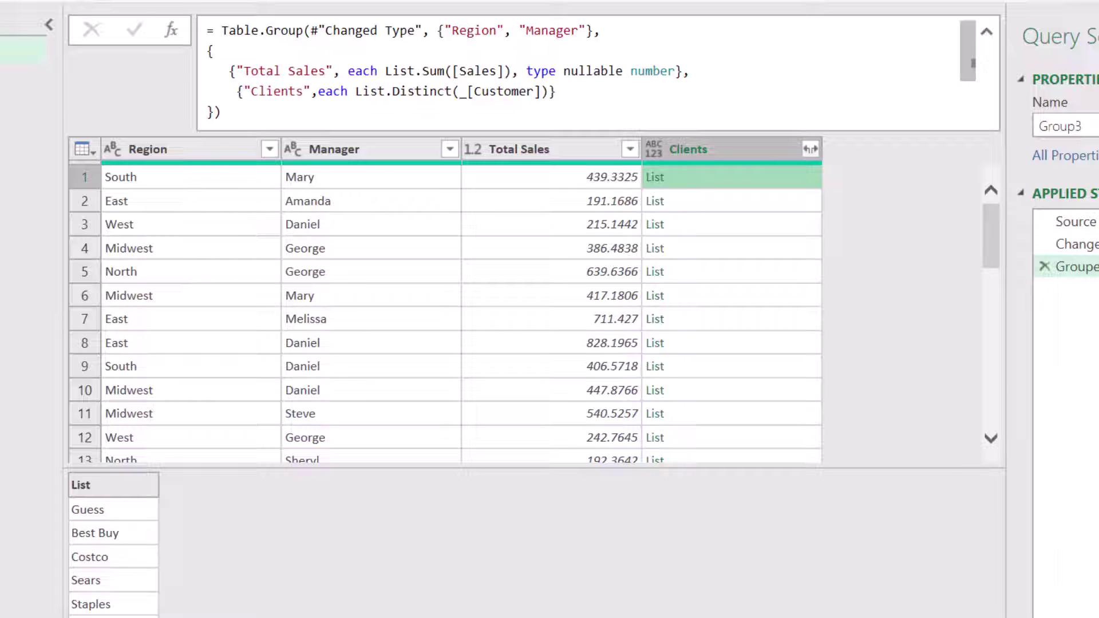
- Wrap the List.Distinct expression in Text.Combine with the delimiter ", " to join each group's clients as text
{"action": "left_click", "coordinate": [357, 91]}
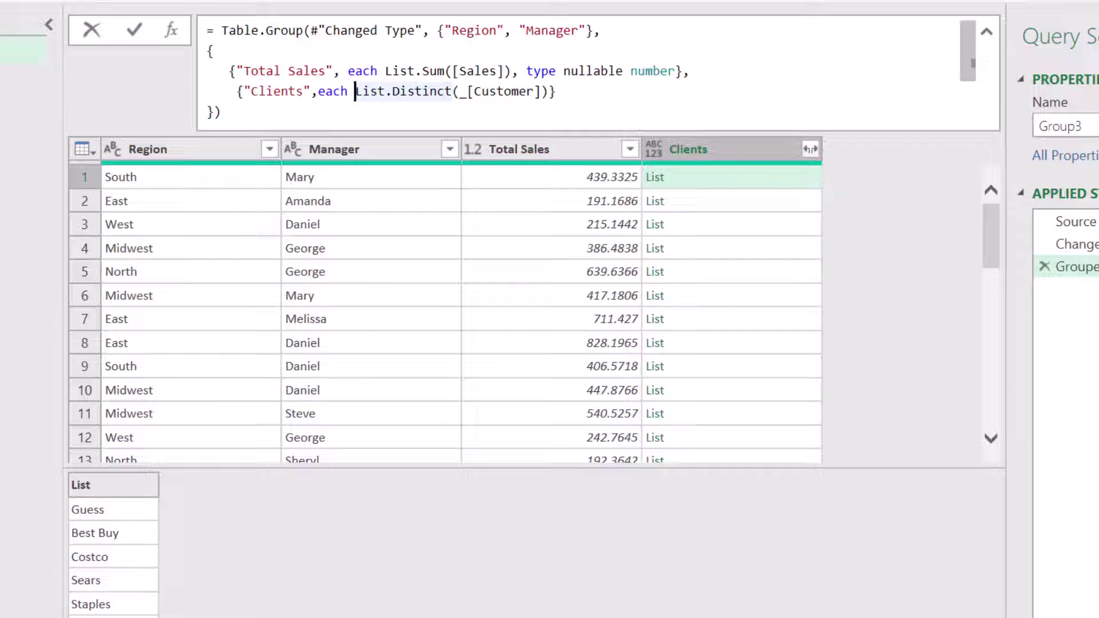
{"action": "type", "text": "Text.Co"}
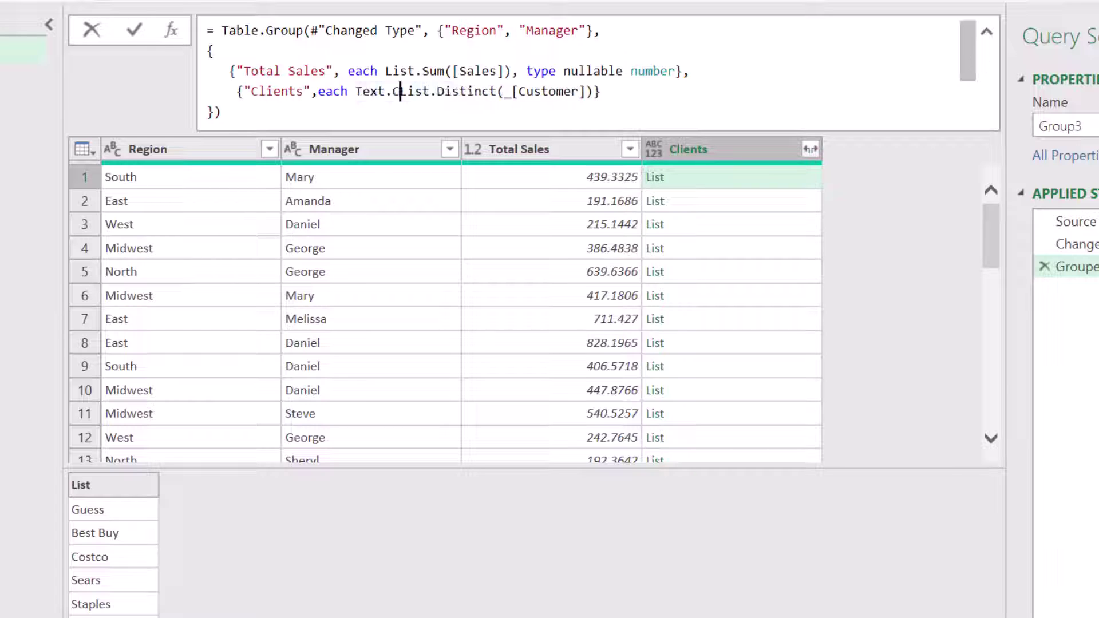
{"action": "type", "text": "mbine("}
{"action": "left_click", "coordinate": [645, 91]}
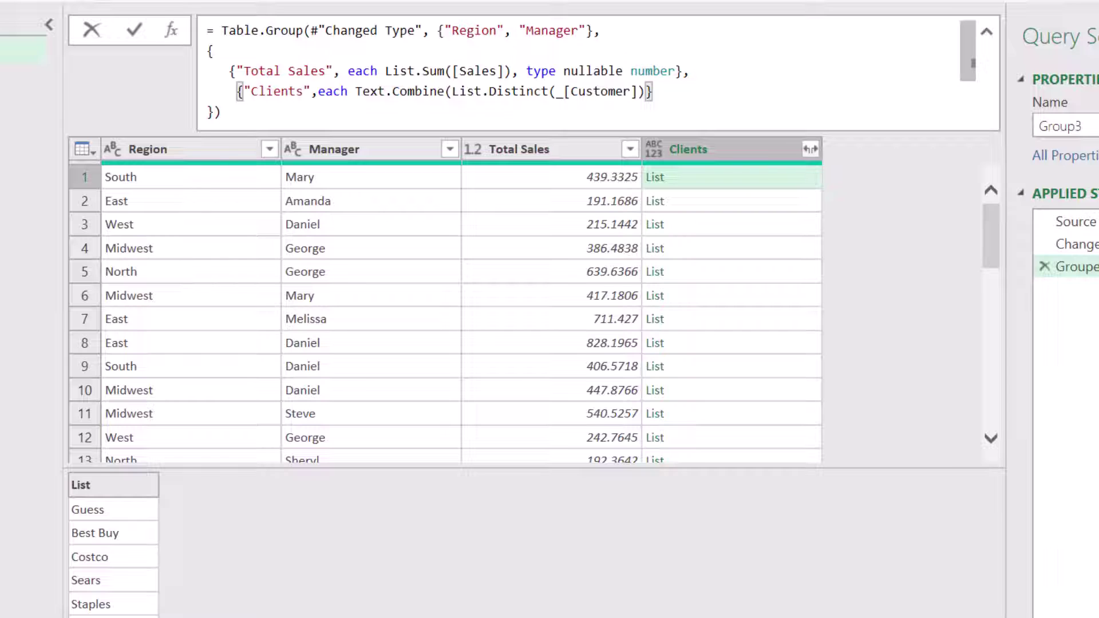
{"action": "type", "text": ",\", \""}
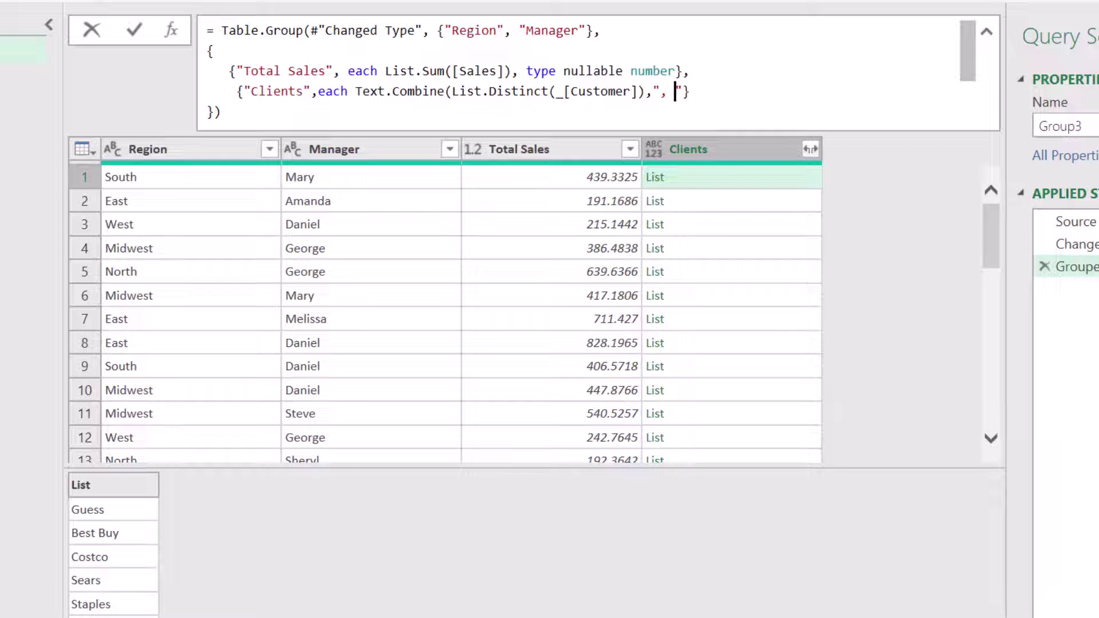
{"action": "type", "text": ")"}
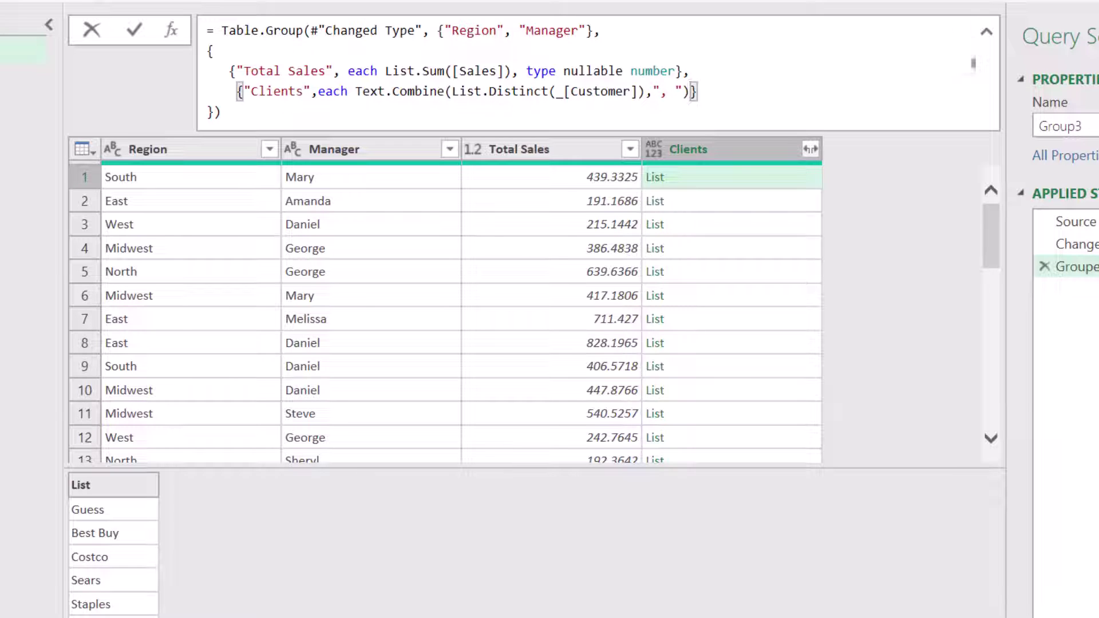
{"action": "key", "text": "Return"}
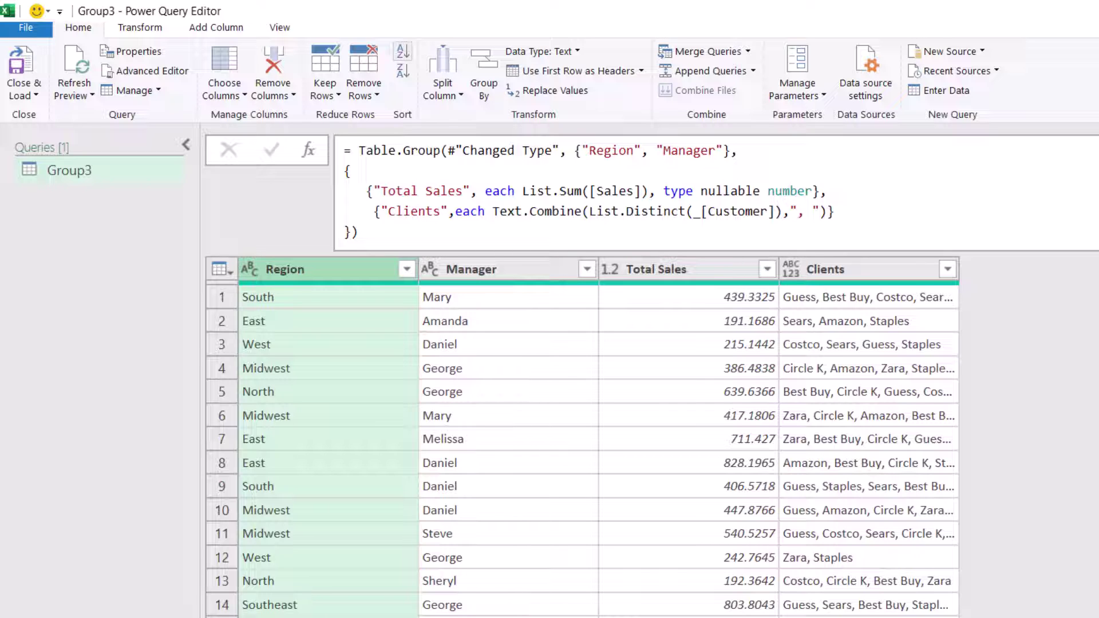
- Sort the grouped rows ascending by Region and, within each region, ascending by Manager
{"action": "left_click", "coordinate": [403, 52]}
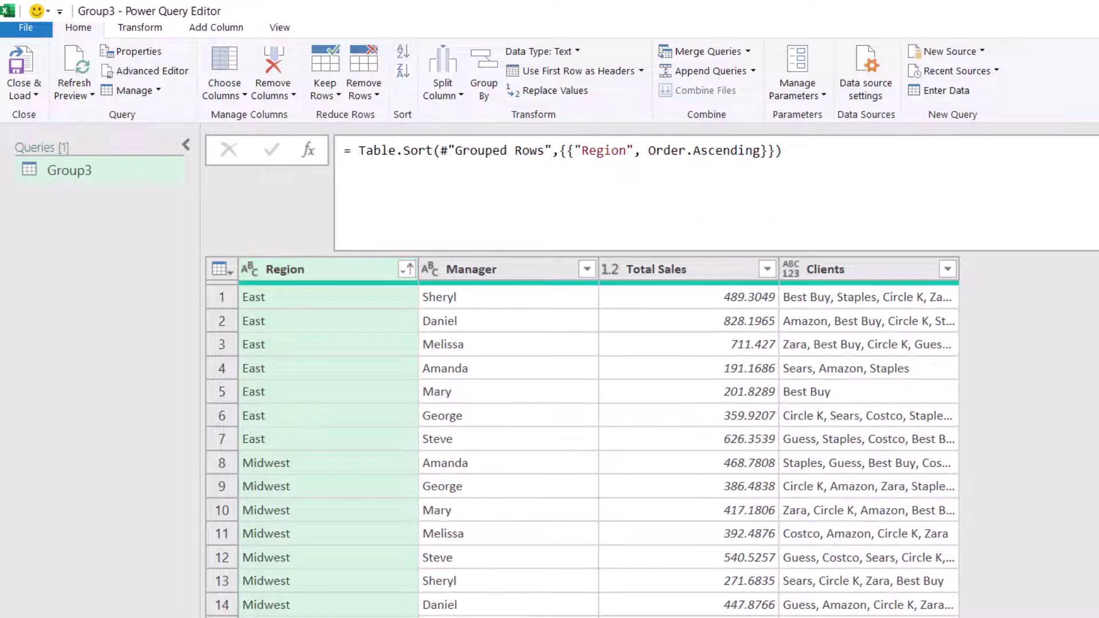
{"action": "left_click", "coordinate": [470, 269]}
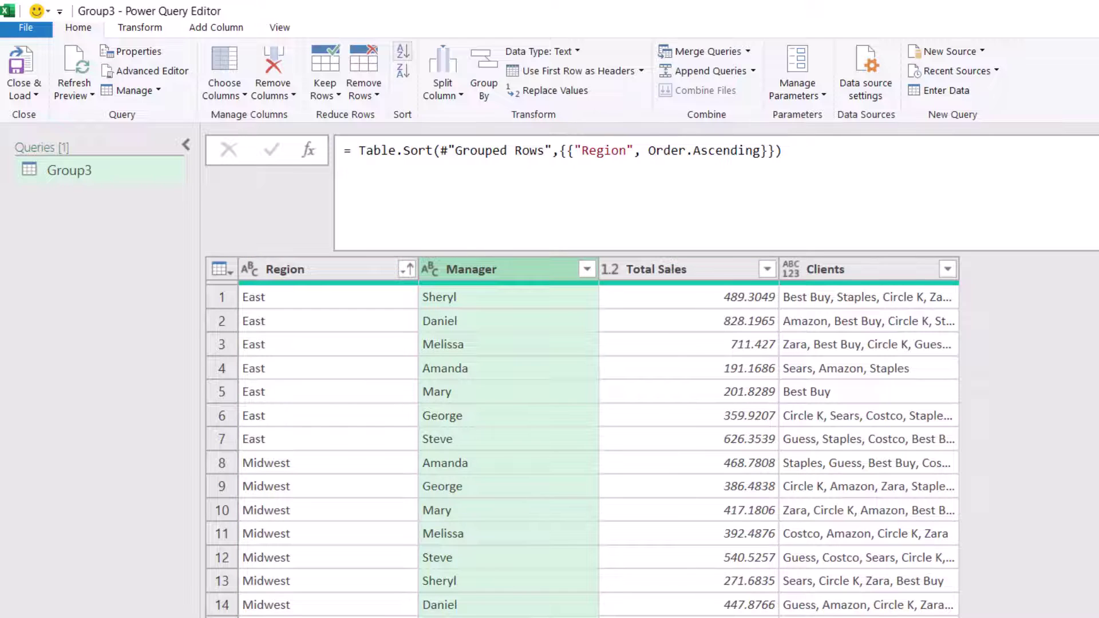
{"action": "left_click", "coordinate": [403, 51]}
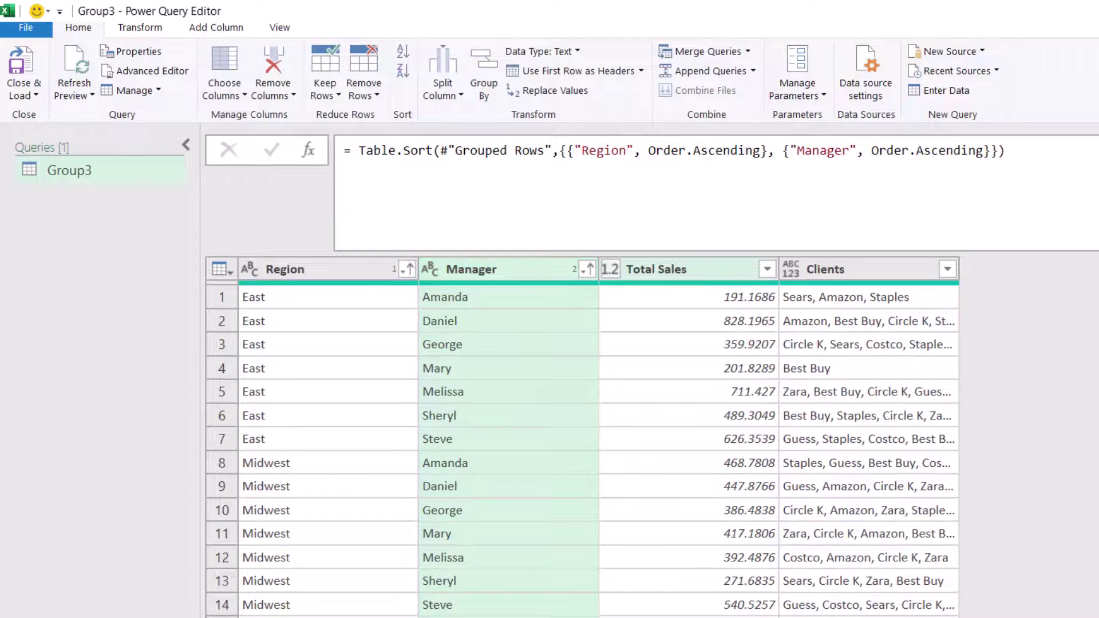
- Set the data type of Total Sales to Currency and of Clients to Text
{"action": "left_click", "coordinate": [610, 269]}
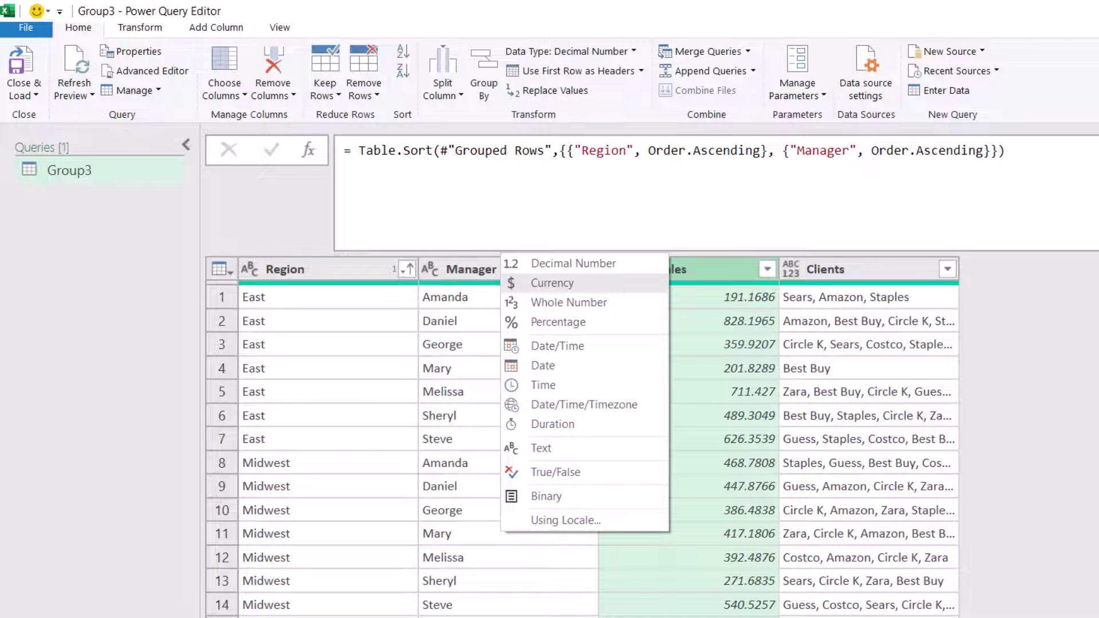
{"action": "left_click", "coordinate": [552, 283]}
{"action": "left_click", "coordinate": [791, 269]}
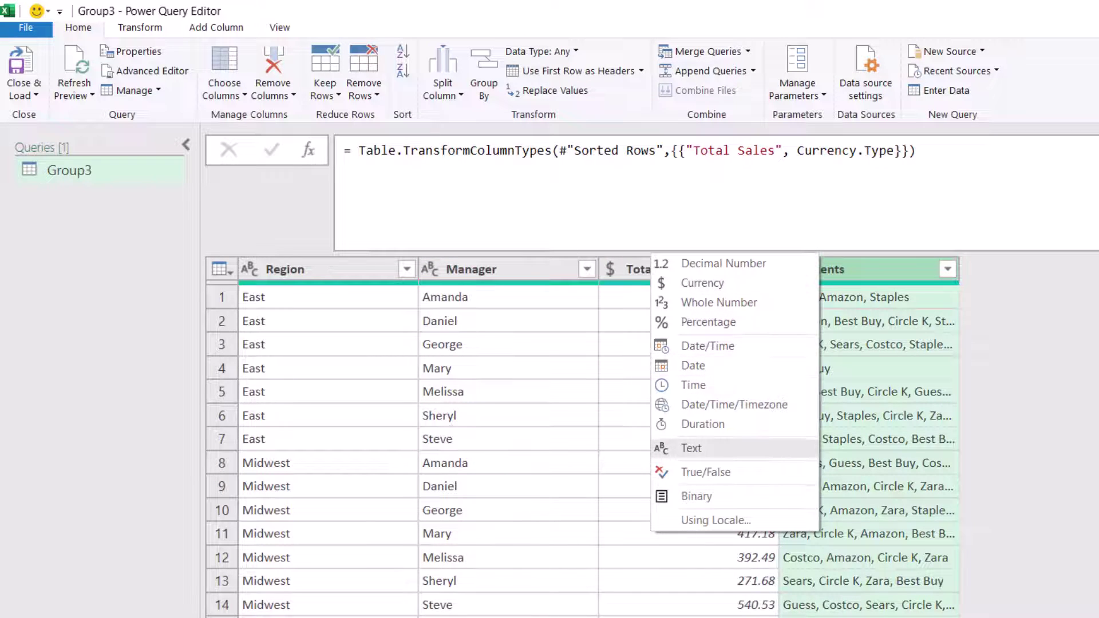
{"action": "left_click", "coordinate": [691, 447]}
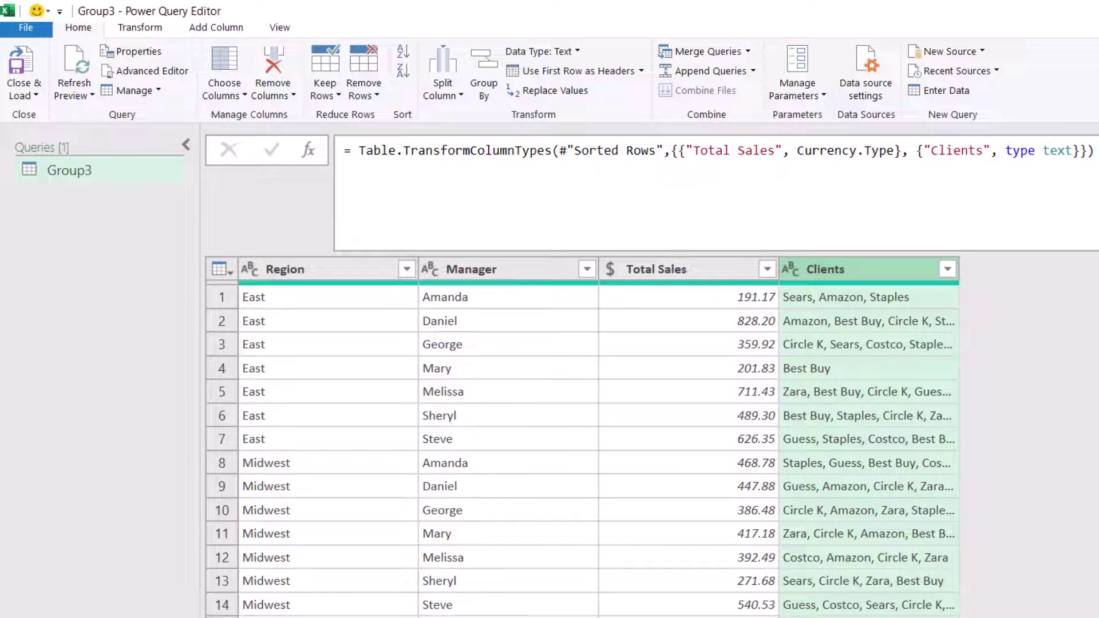
- Load the Group3 query as a table into the existing Report worksheet, starting at cell L1, and view it beside the PivotTable report
{"action": "left_click", "coordinate": [23, 93]}
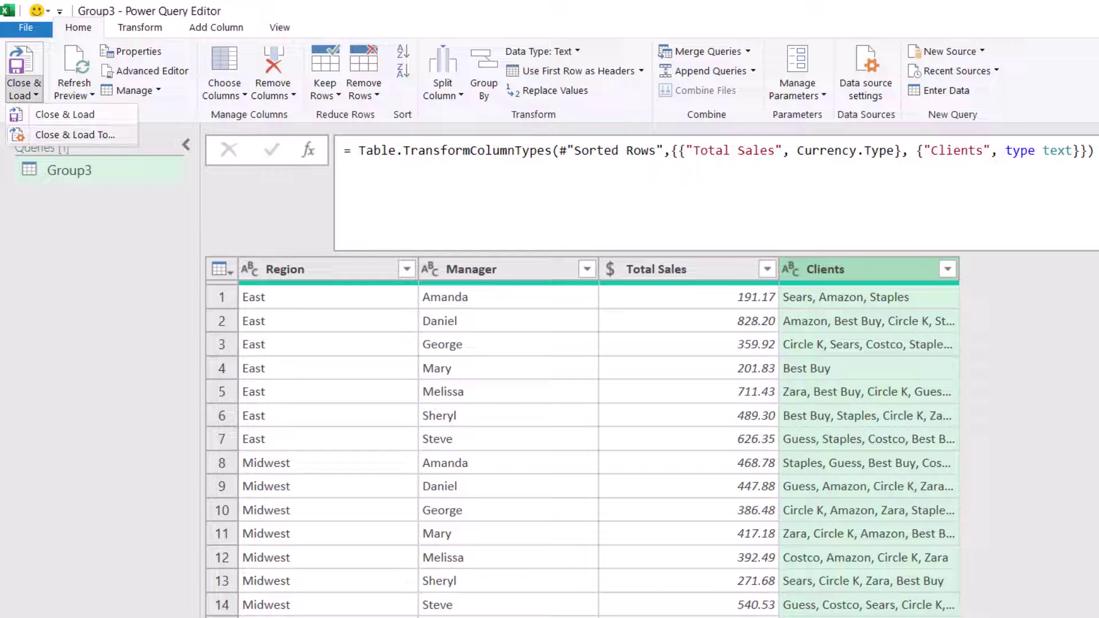
{"action": "left_click", "coordinate": [64, 115]}
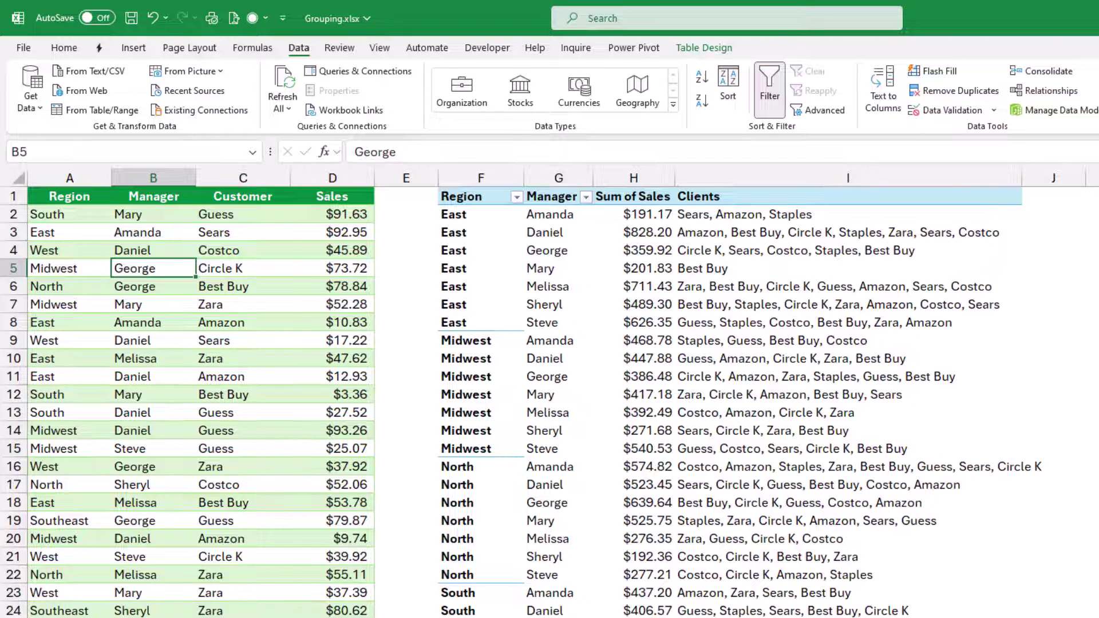
{"action": "left_click", "coordinate": [355, 309]}
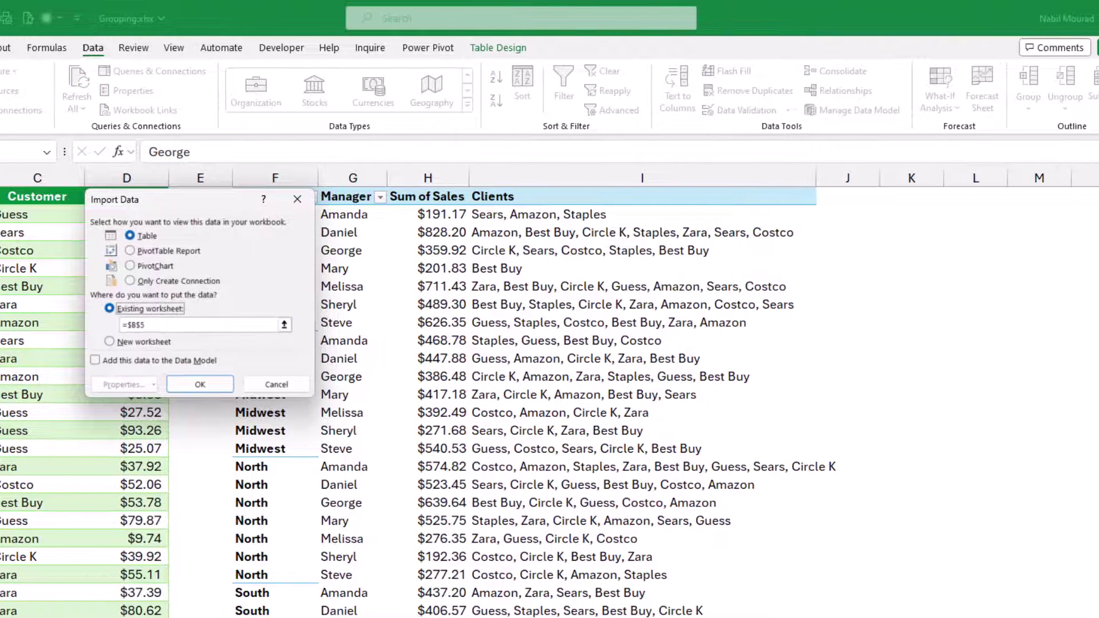
{"action": "left_click", "coordinate": [975, 196]}
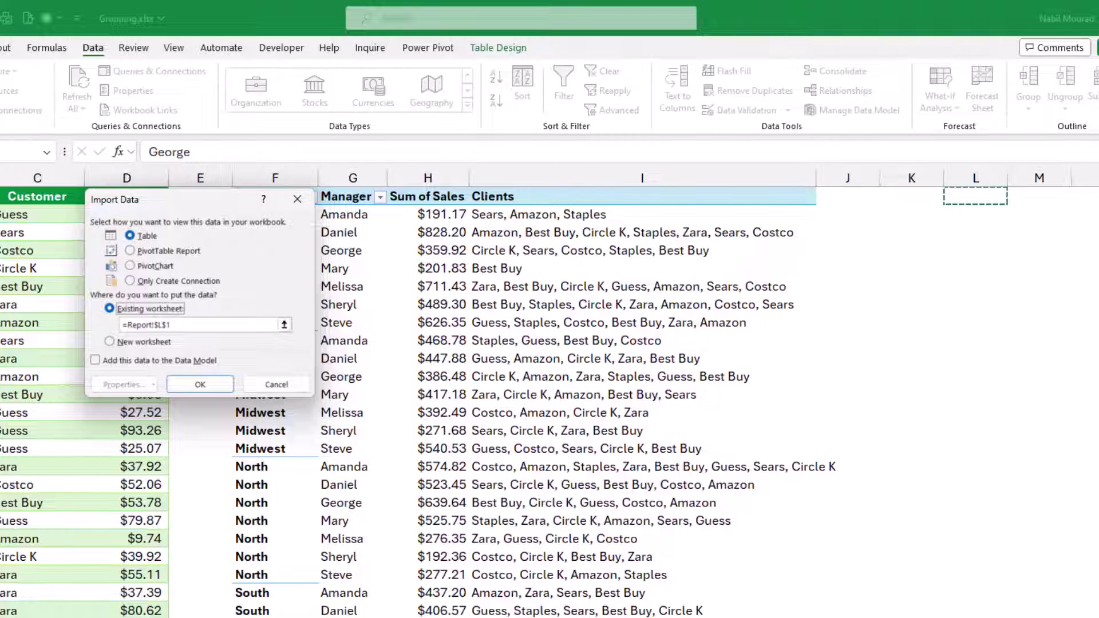
{"action": "key", "text": "Return"}
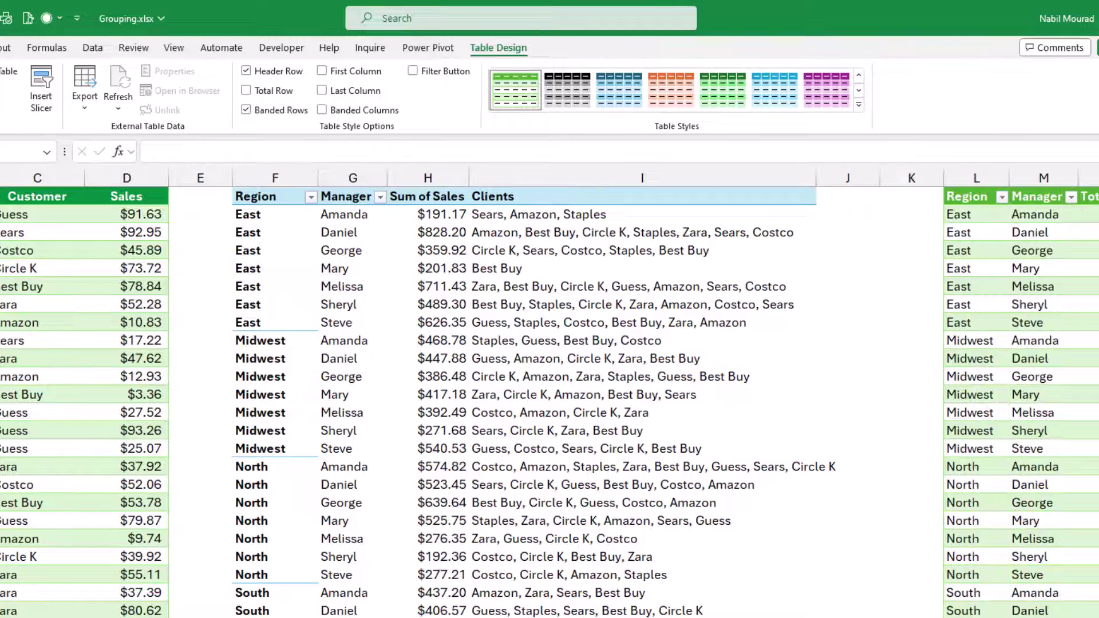
{"action": "scroll", "coordinate": [549, 400], "scroll_direction": "right", "scroll_amount": 5}
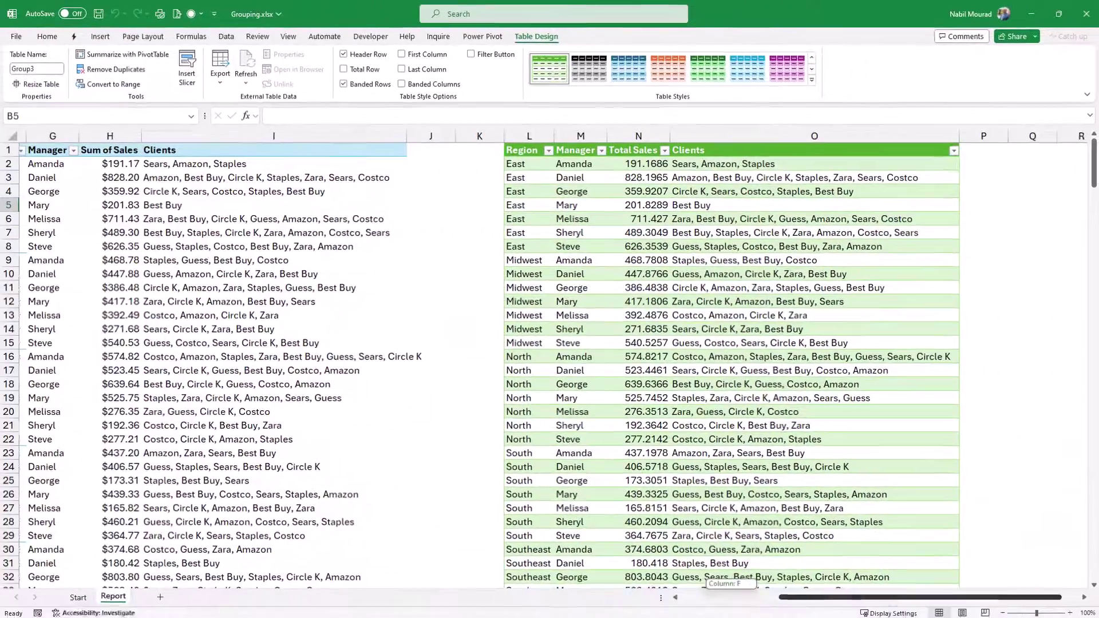
{"action": "scroll", "coordinate": [550, 400], "scroll_direction": "left", "scroll_amount": 1}
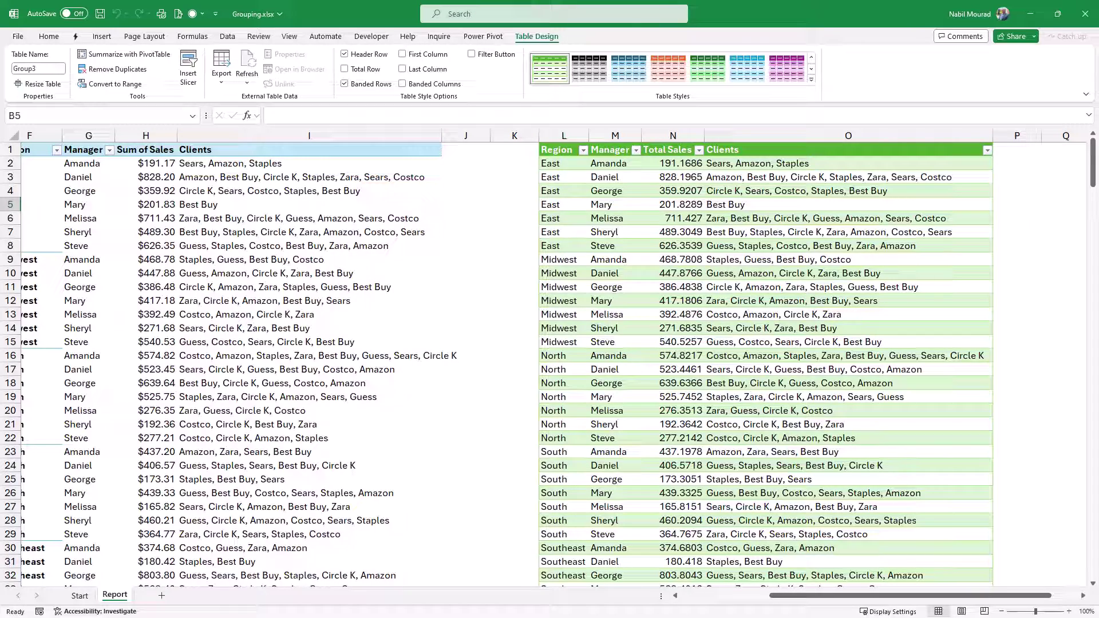
{"action": "scroll", "coordinate": [550, 364], "scroll_direction": "down", "scroll_amount": 1}
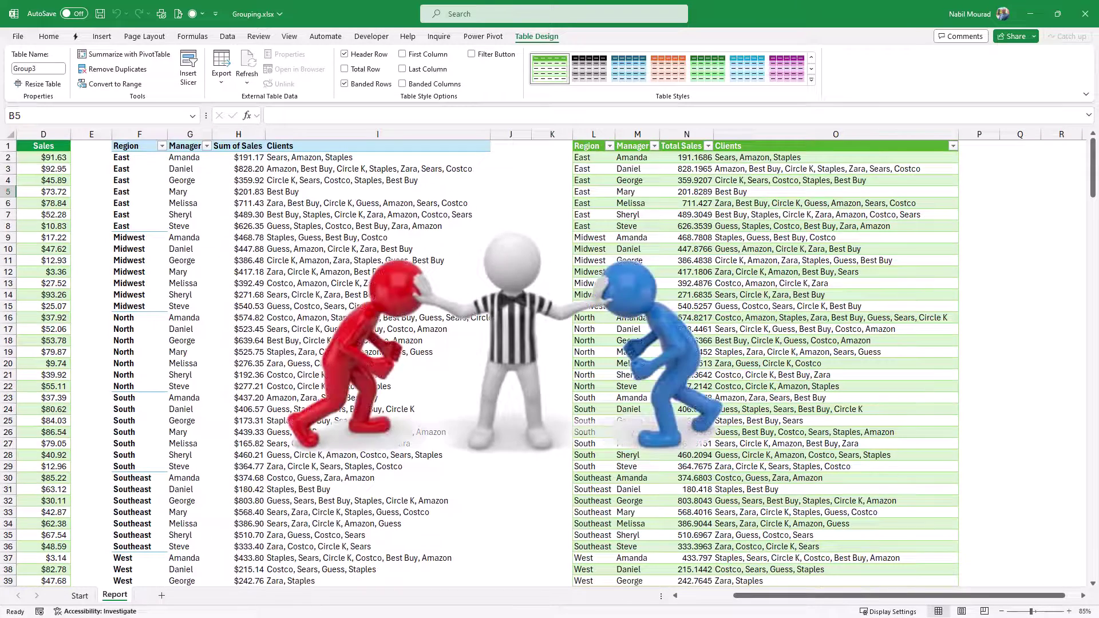